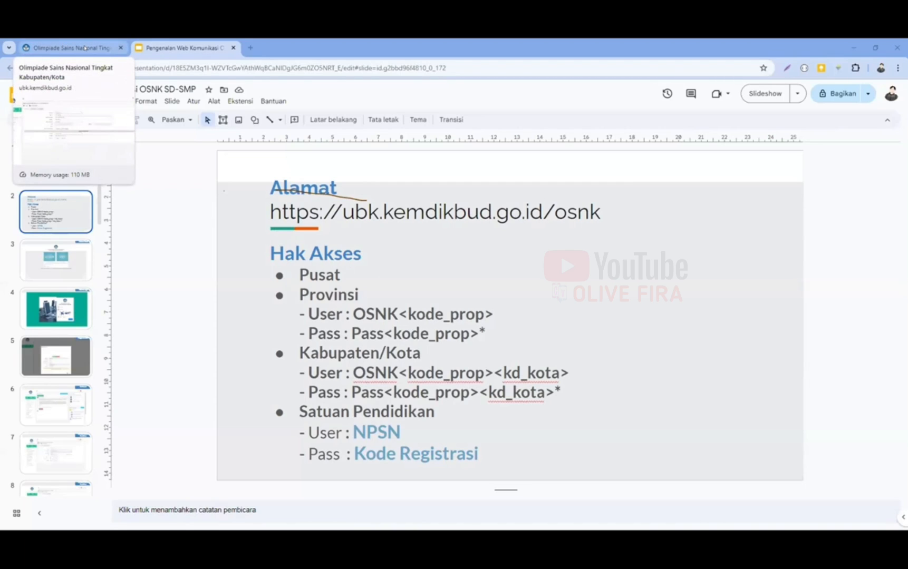
Switch to the Olimpiade Sains Nasional site, load ubk.kemdikbud.go.id/osnk/ and enter the OSNK SD-SMP 2024 portal.
{"action": "left_click", "coordinate": [84, 48]}
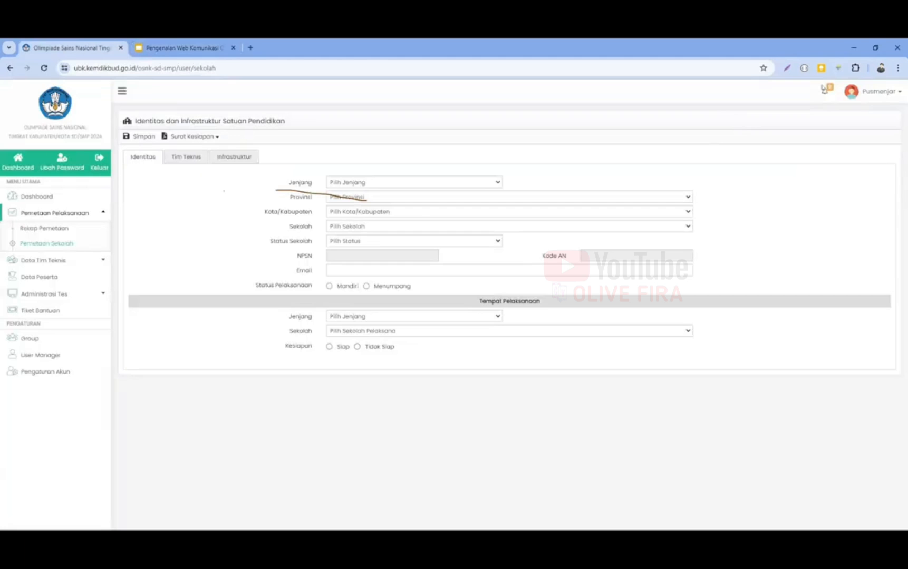
{"action": "left_click_drag", "start_coordinate": [138, 68], "coordinate": [227, 78]}
{"action": "type", "text": "o.id/o"}
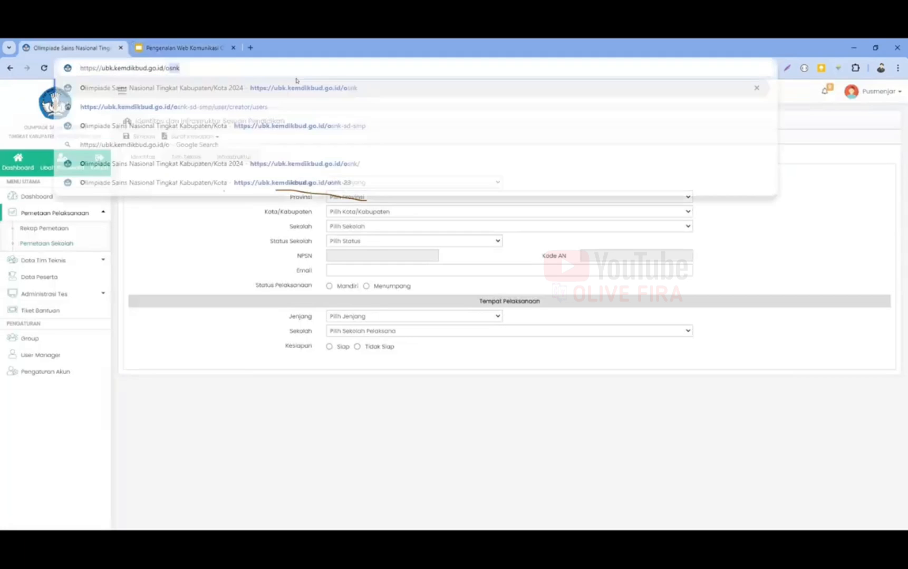
{"action": "type", "text": "snk/"}
{"action": "key", "text": "Return"}
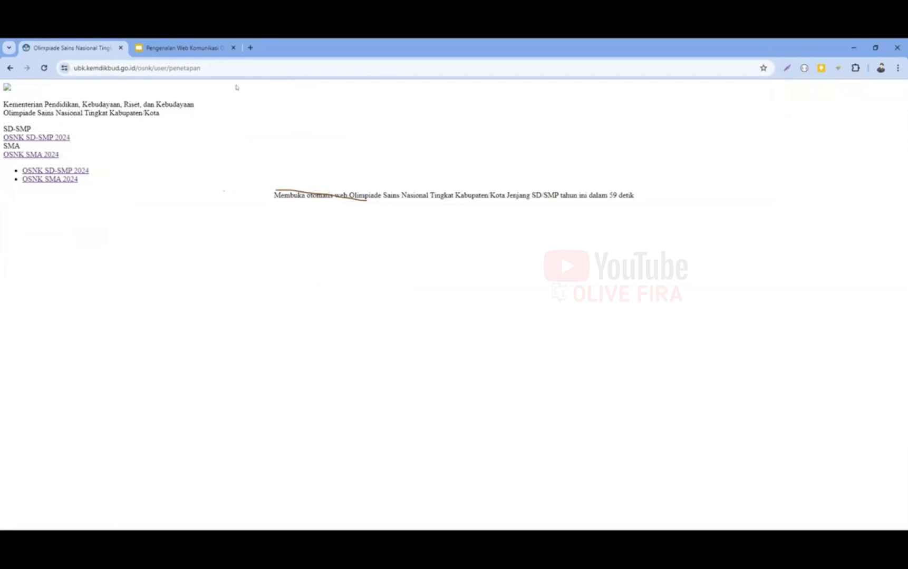
{"action": "left_click", "coordinate": [224, 68]}
{"action": "left_click_drag", "start_coordinate": [222, 68], "coordinate": [176, 68]}
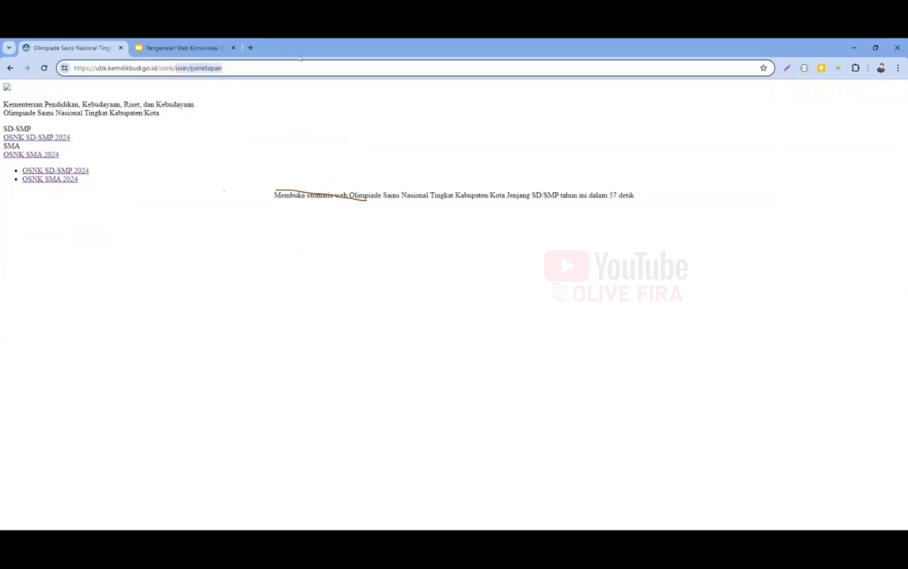
{"action": "key", "text": "BackSpace"}
{"action": "key", "text": "Return"}
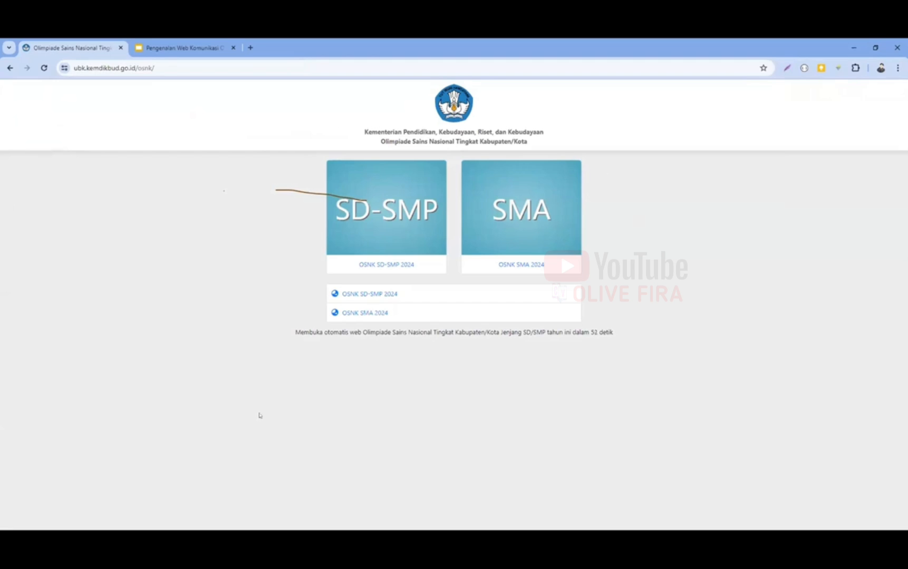
{"action": "left_click", "coordinate": [374, 269]}
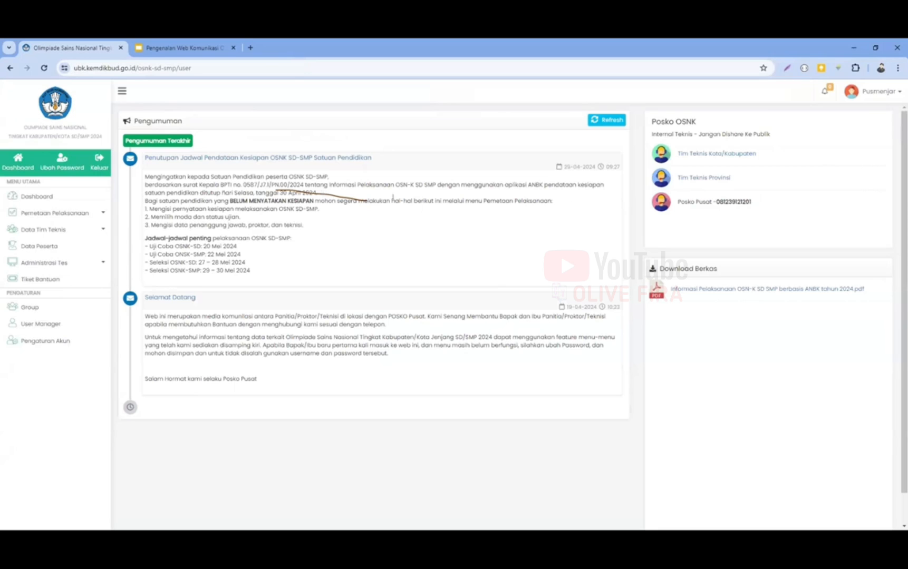
Switch to the Pengenalan Web Komunikasi OSNK SD-SMP presentation and view the Halaman Login and Pengaturan Akun slides.
{"action": "left_click", "coordinate": [184, 47]}
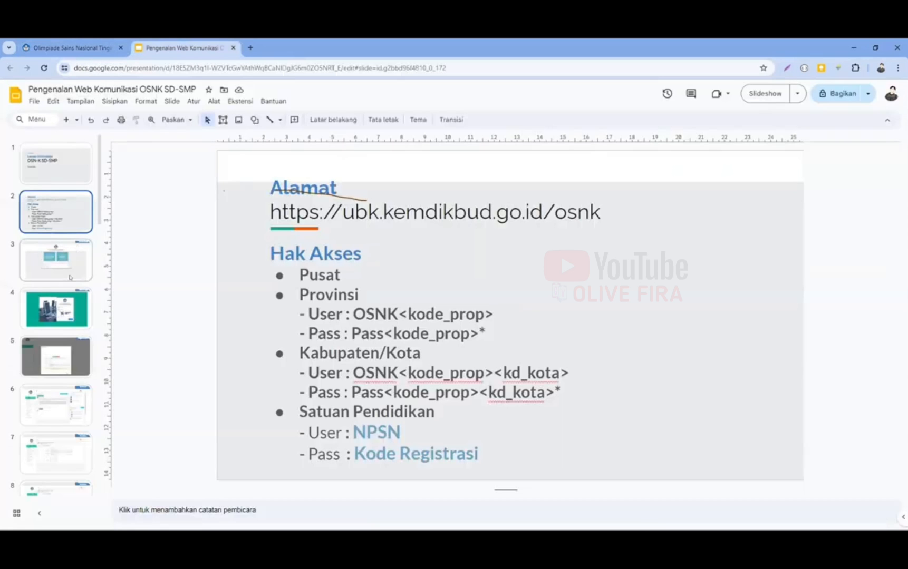
{"action": "left_click", "coordinate": [69, 308]}
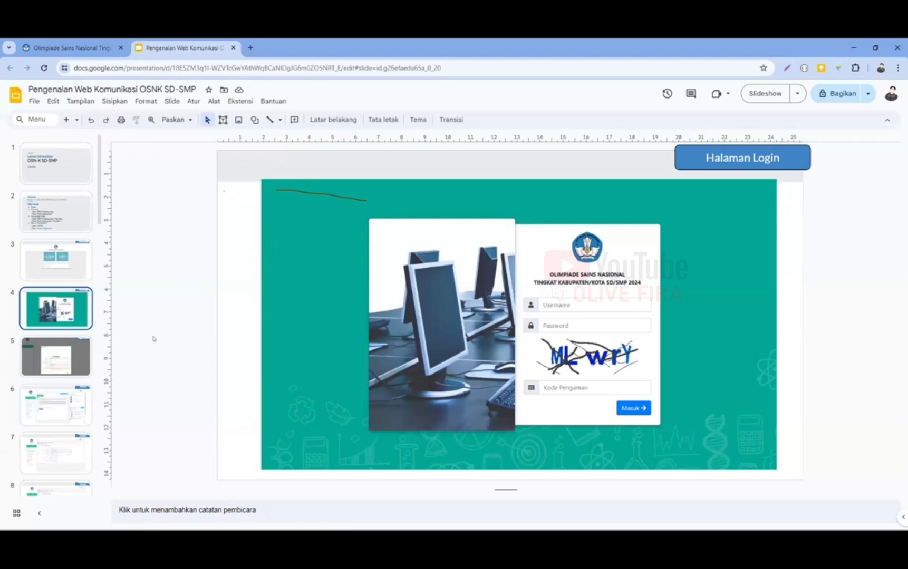
{"action": "left_click", "coordinate": [61, 354]}
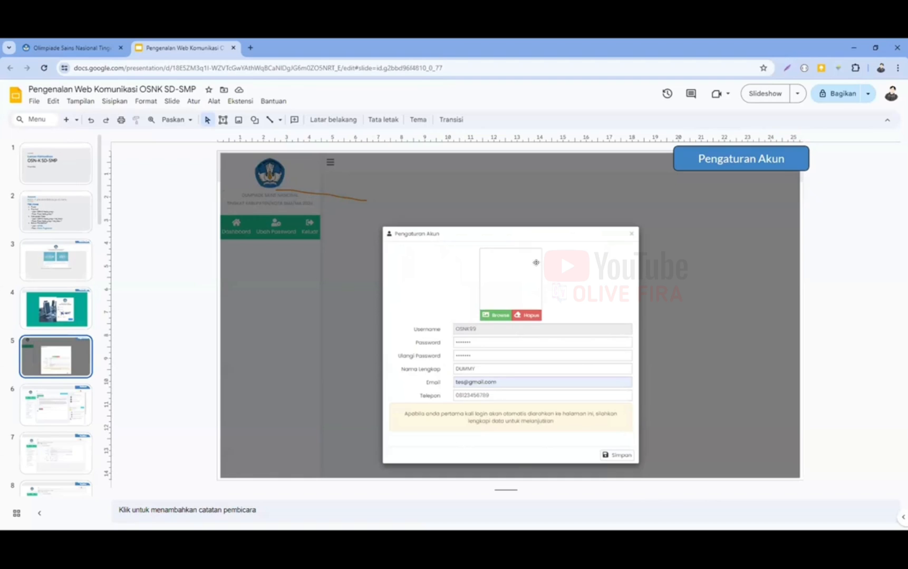
Return to the OSNK portal and open Pemetaan Sekolah for SMP/MTs, DKI Jakarta, Kota Jakarta Pusat, school 0001. SMP Negeri 216.
{"action": "left_click", "coordinate": [88, 51]}
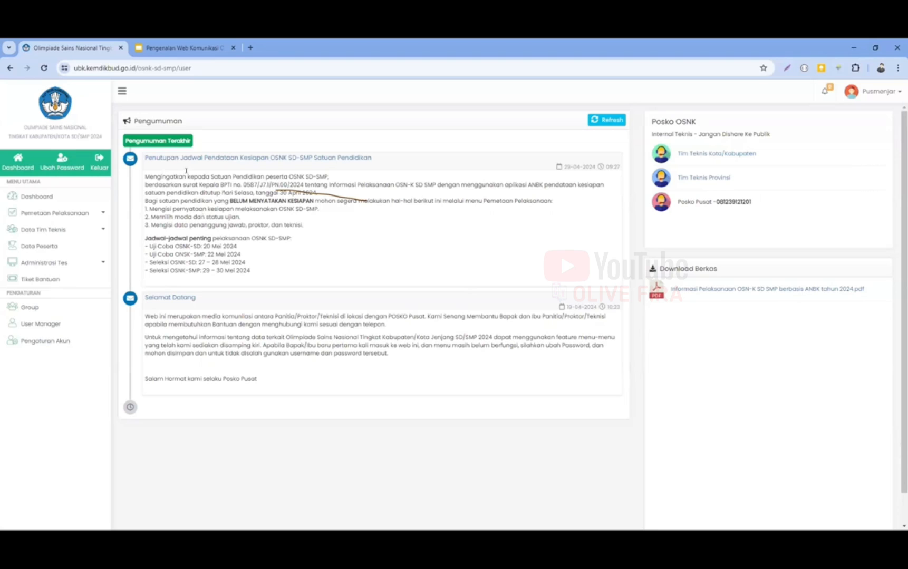
{"action": "left_click", "coordinate": [89, 211]}
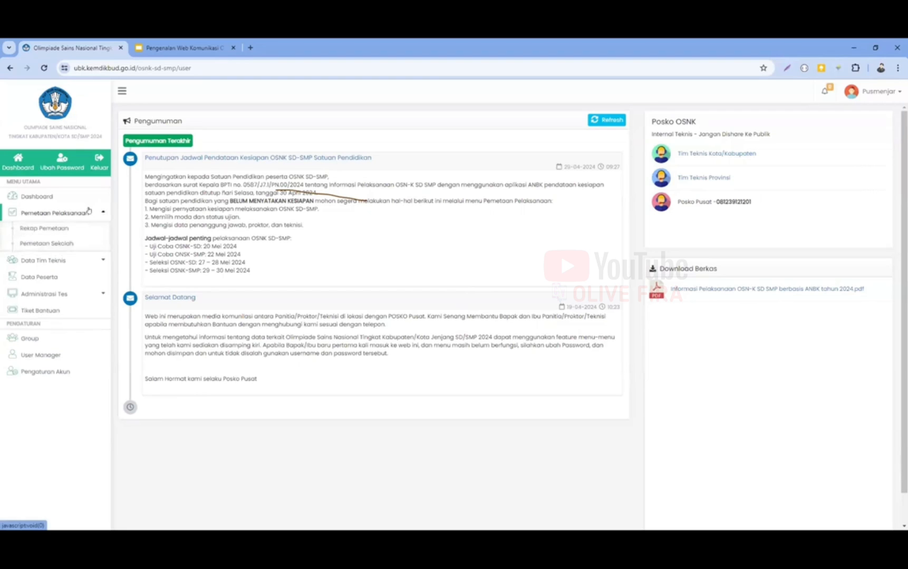
{"action": "left_click", "coordinate": [52, 241]}
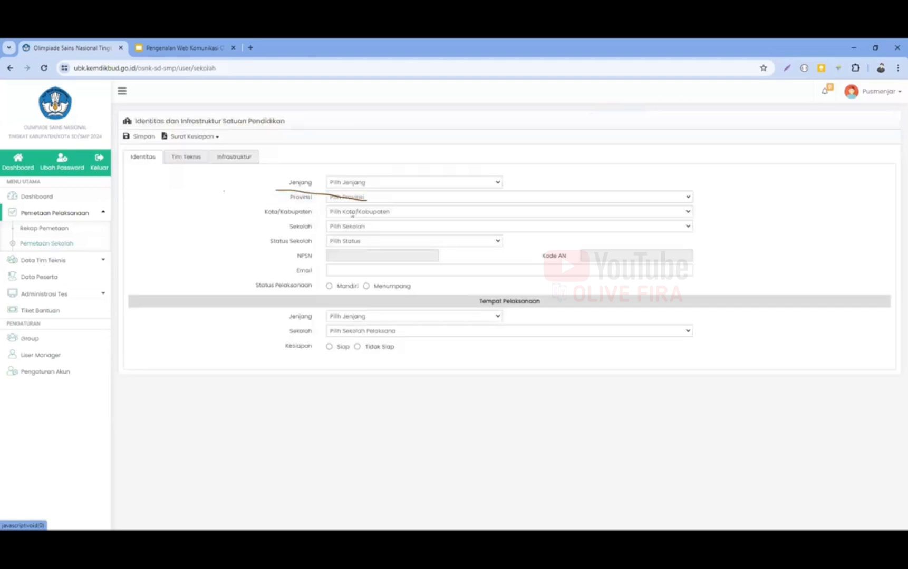
{"action": "left_click", "coordinate": [369, 182]}
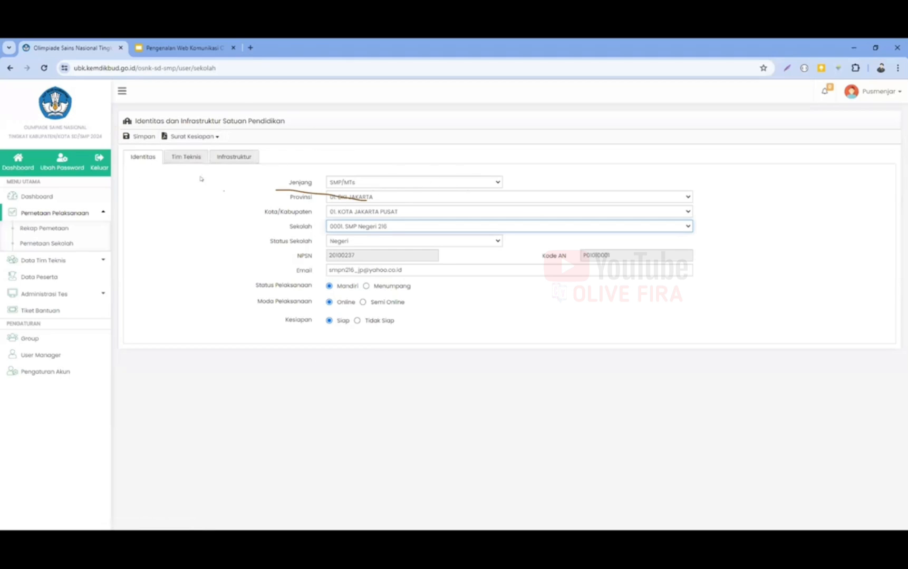
Review the school's Tim Teknis and Infrastruktur data, then return to its Identitas data.
{"action": "left_click", "coordinate": [195, 157]}
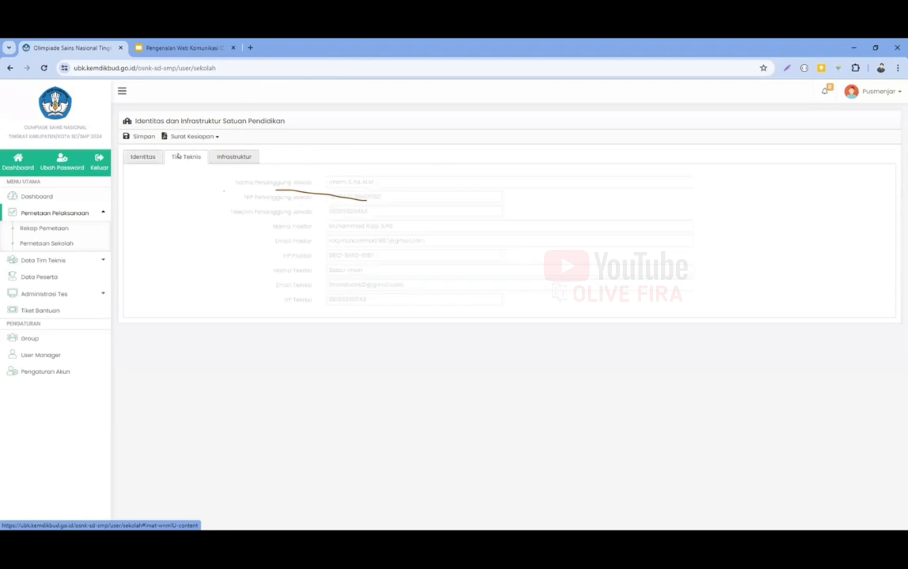
{"action": "left_click", "coordinate": [237, 156]}
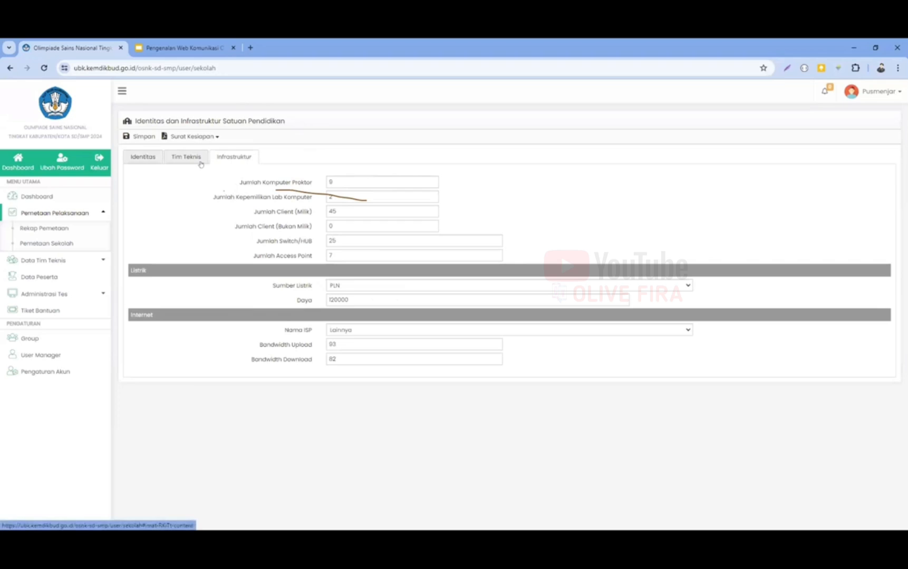
{"action": "left_click", "coordinate": [137, 158]}
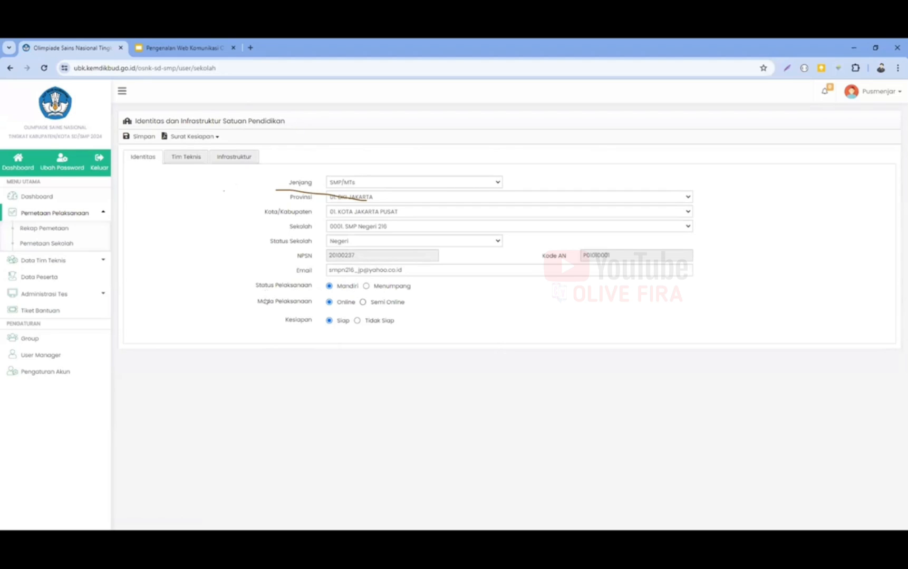
Set the school's Status Pelaksanaan to Menumpang and check the level and school choices for Tempat Pelaksanaan.
{"action": "left_click", "coordinate": [366, 286]}
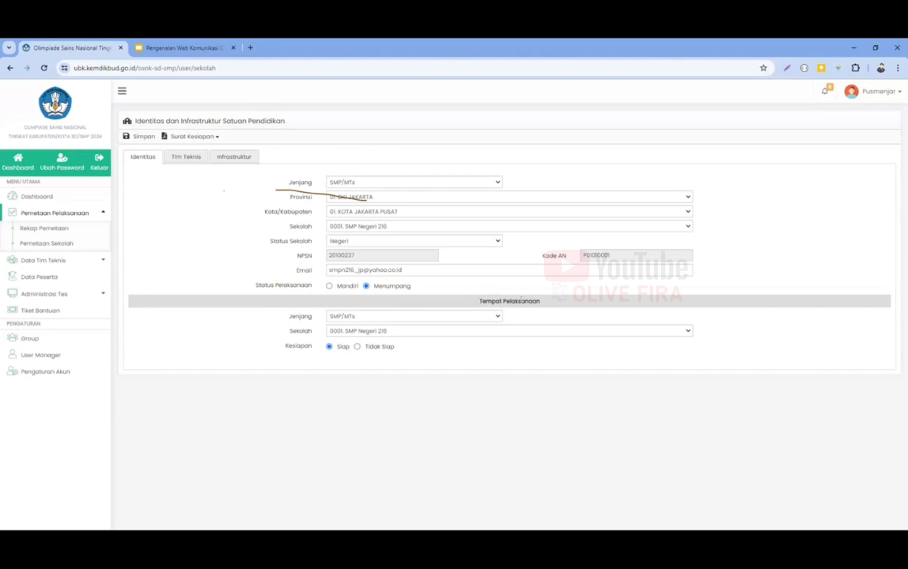
{"action": "left_click", "coordinate": [359, 316]}
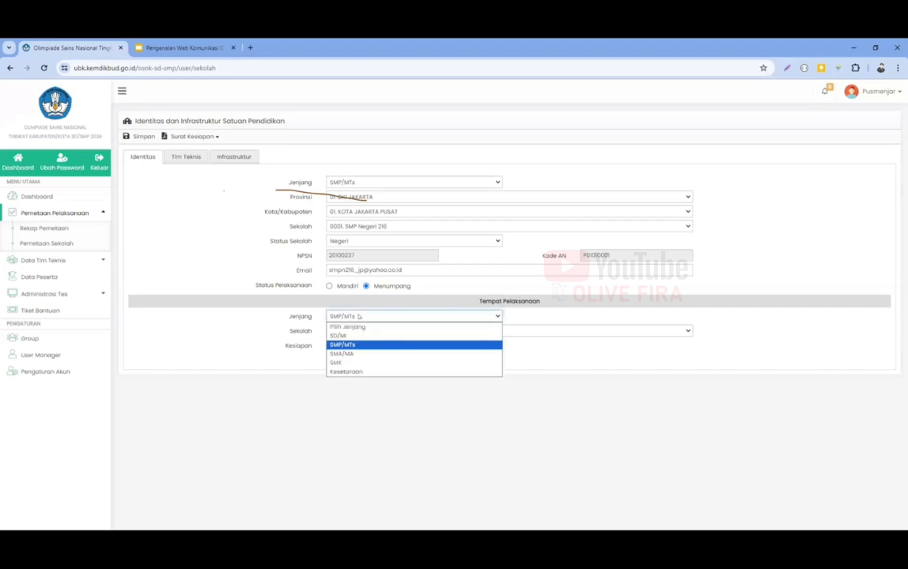
{"action": "left_click", "coordinate": [246, 325]}
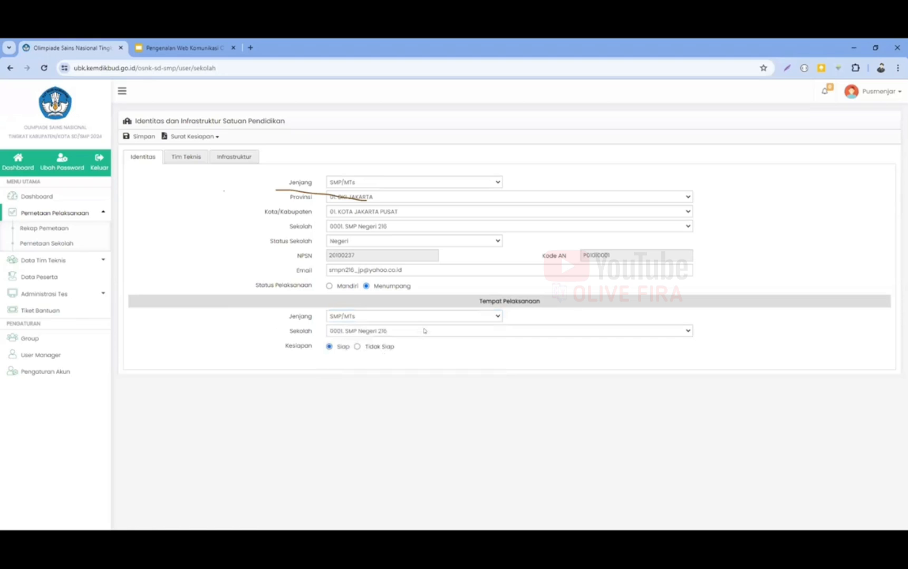
{"action": "left_click", "coordinate": [424, 330]}
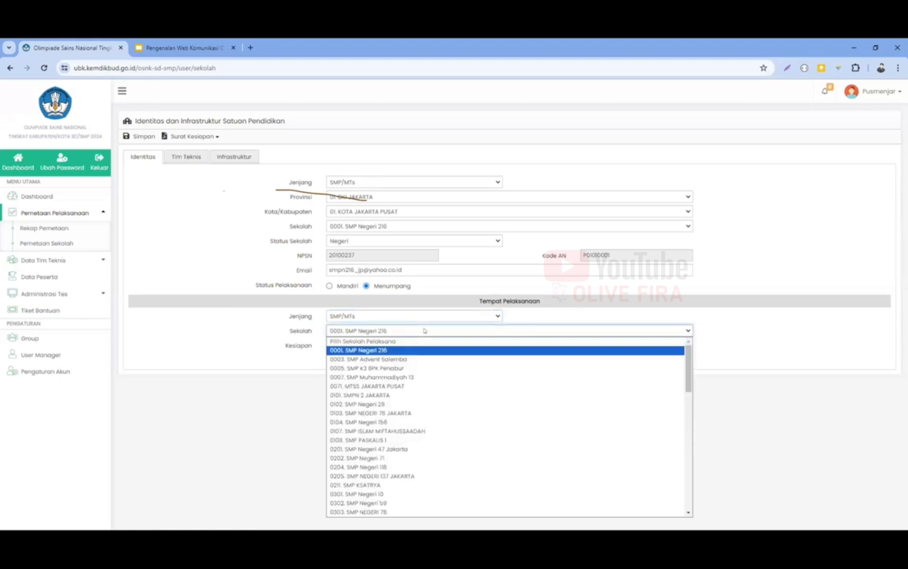
{"action": "left_click", "coordinate": [243, 329]}
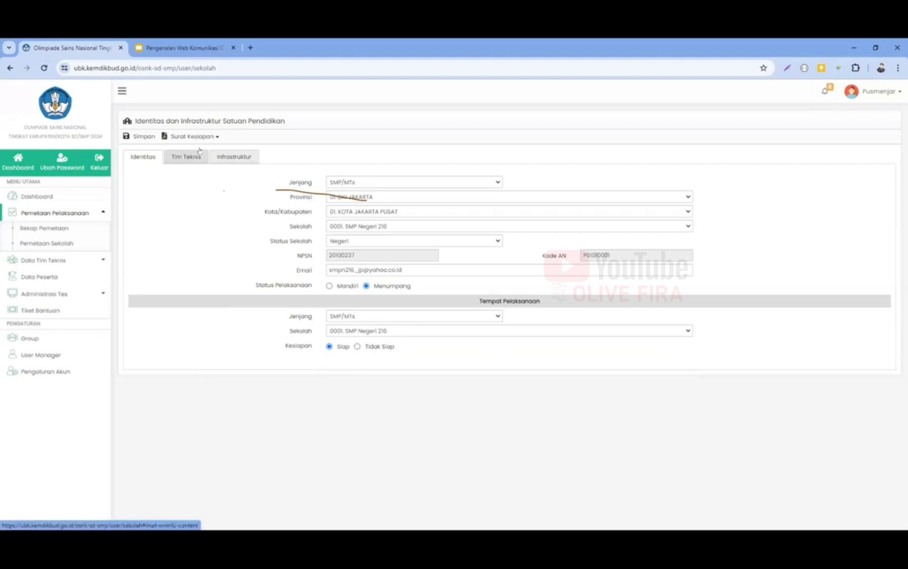
Preview the school's printable Surat Kesiapan, return to the Infrastruktur data and view the other letter options.
{"action": "left_click", "coordinate": [212, 157]}
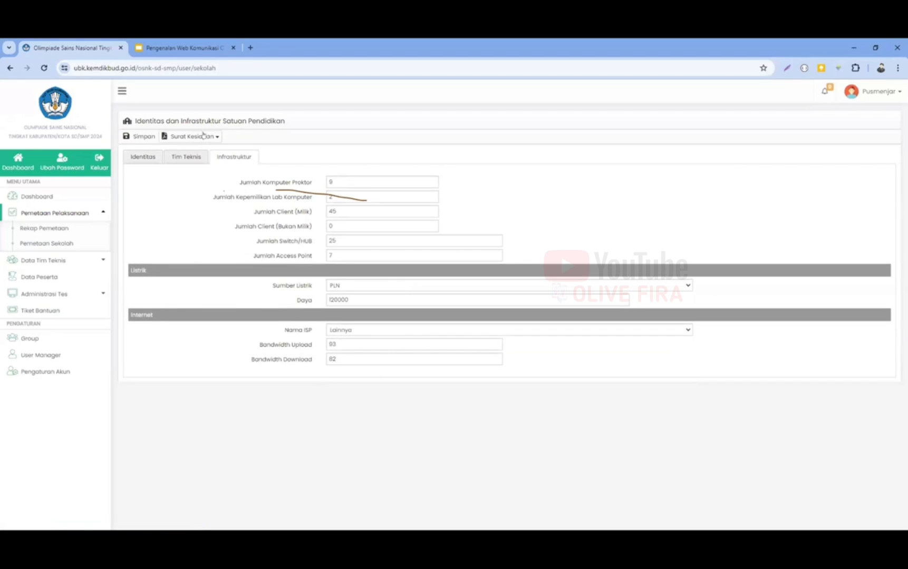
{"action": "left_click", "coordinate": [203, 135]}
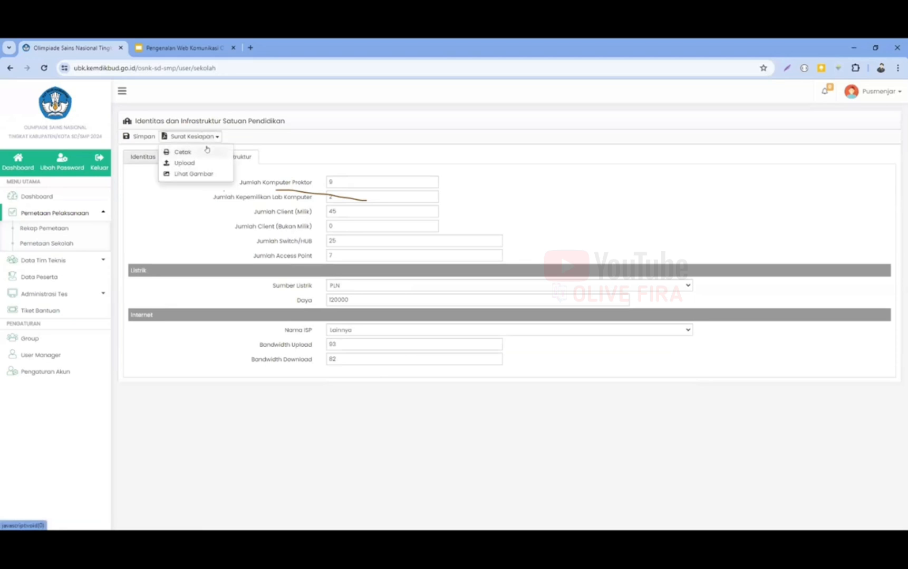
{"action": "left_click", "coordinate": [206, 150]}
{"action": "scroll", "coordinate": [339, 213], "scroll_direction": "down", "scroll_amount": 5}
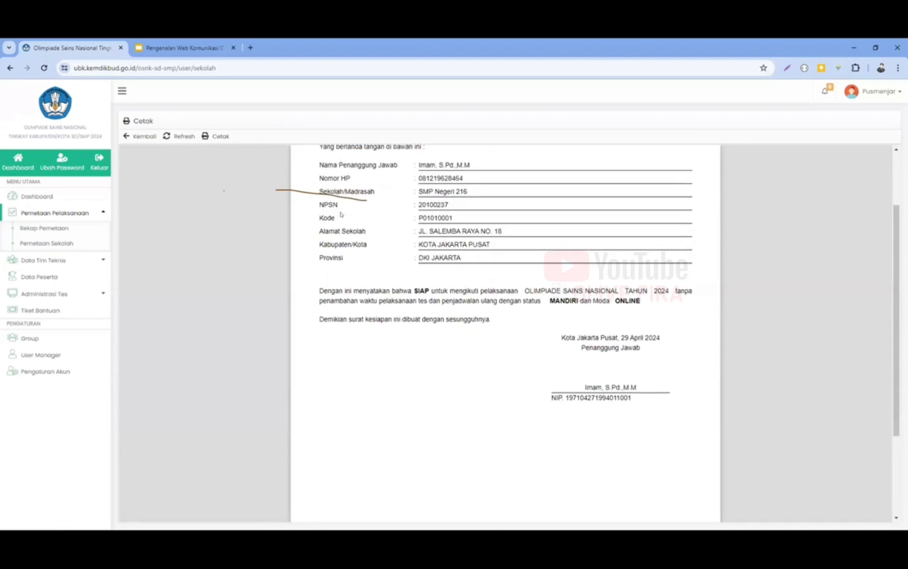
{"action": "scroll", "coordinate": [340, 213], "scroll_direction": "up", "scroll_amount": 2}
{"action": "scroll", "coordinate": [341, 215], "scroll_direction": "up", "scroll_amount": 3}
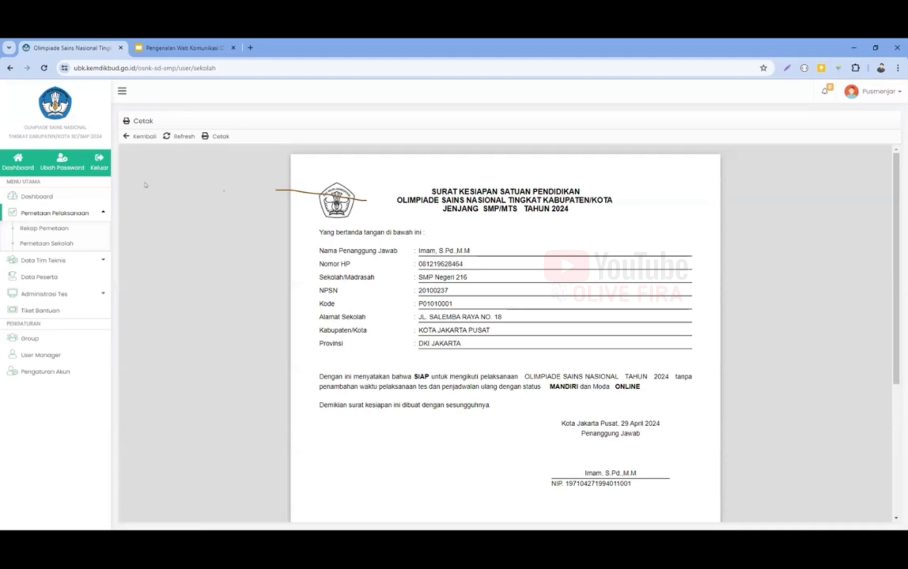
{"action": "left_click", "coordinate": [130, 136]}
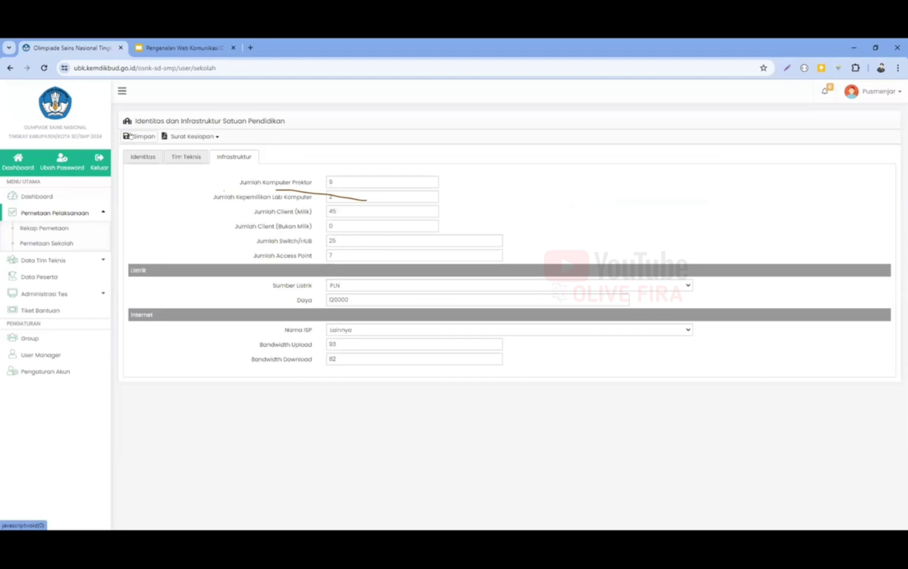
{"action": "left_click", "coordinate": [186, 136]}
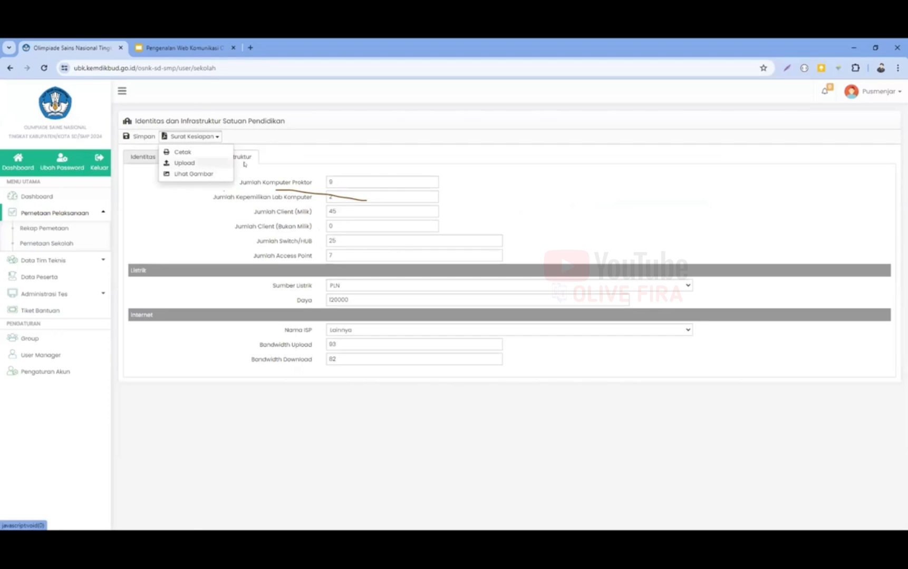
{"action": "left_click", "coordinate": [113, 240]}
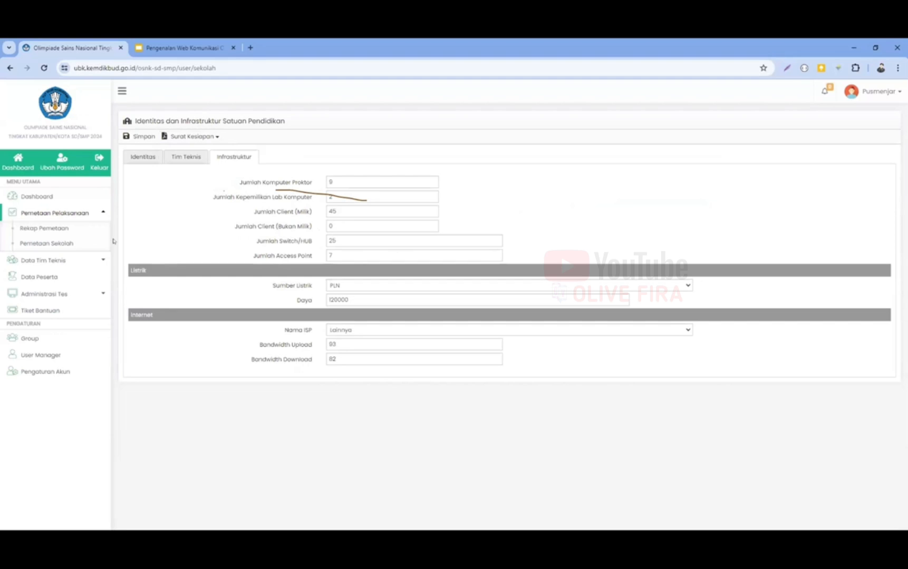
Open Rekap Pemetaan and filter the schools by SMP/MTs level and Mandiri implementation status.
{"action": "left_click", "coordinate": [57, 230]}
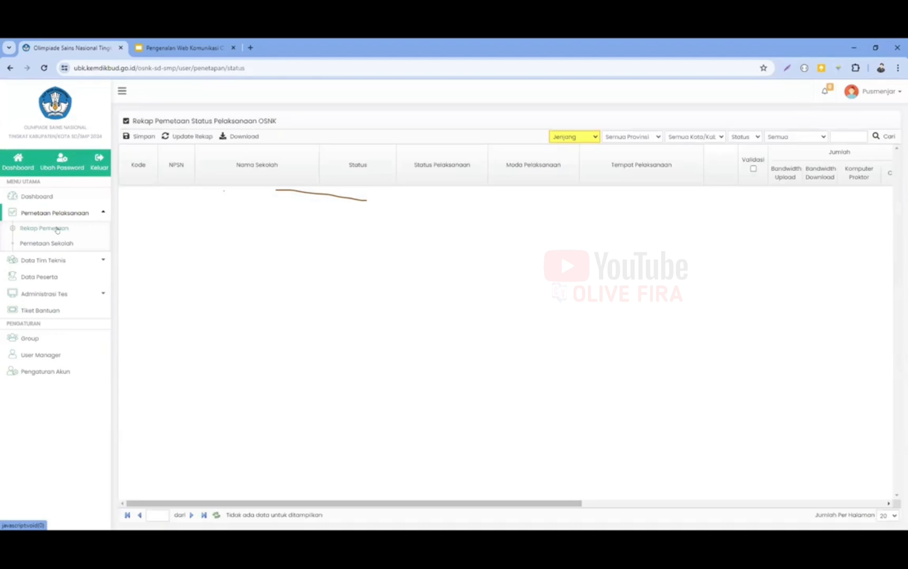
{"action": "left_click", "coordinate": [563, 138]}
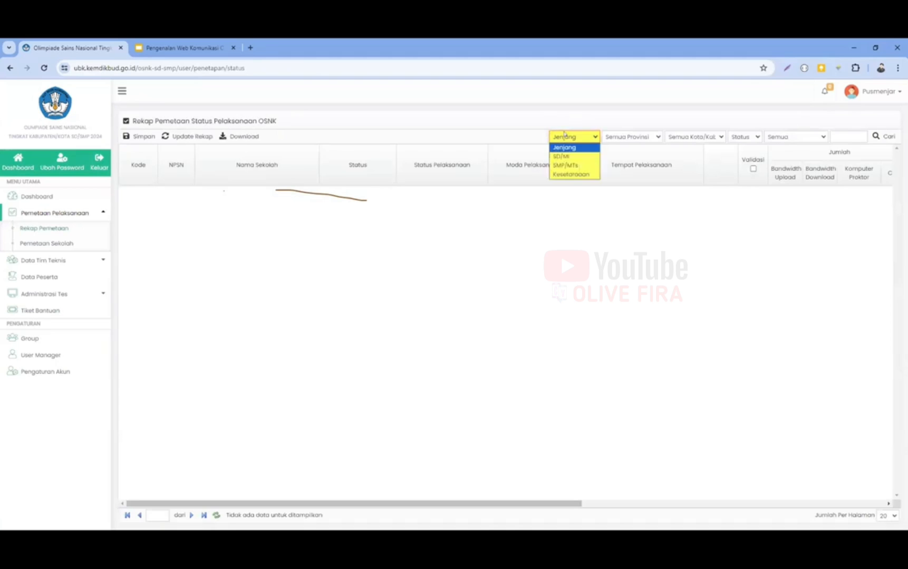
{"action": "left_click", "coordinate": [568, 165]}
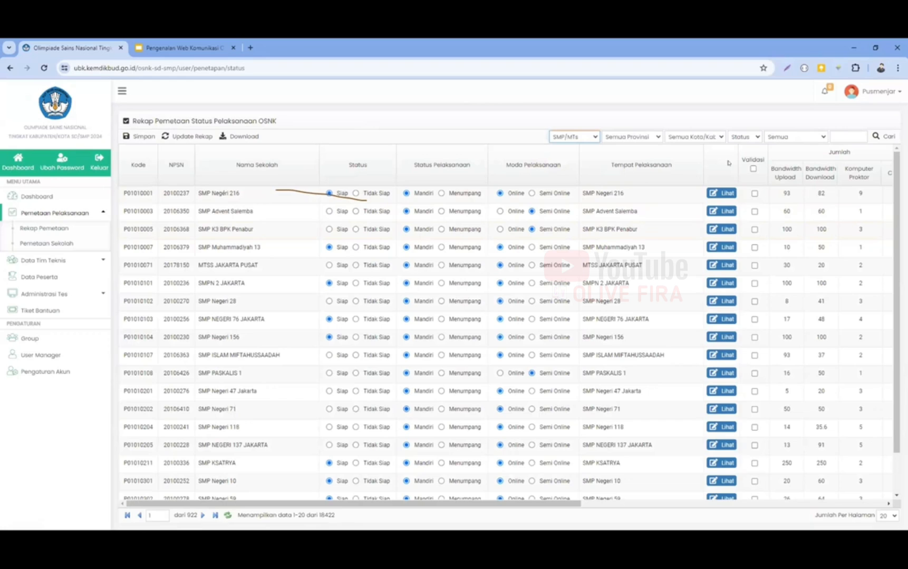
{"action": "scroll", "coordinate": [222, 289], "scroll_direction": "down", "scroll_amount": 2}
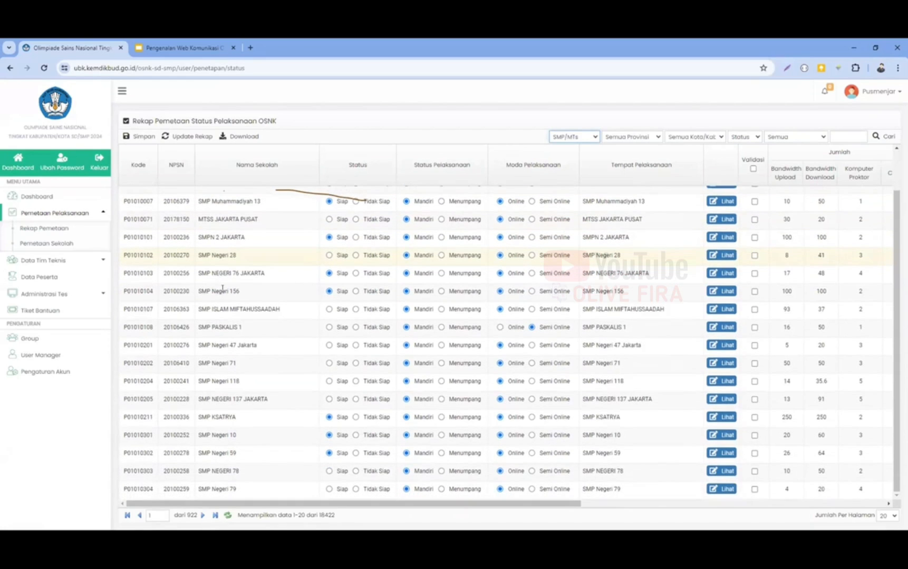
{"action": "scroll", "coordinate": [222, 287], "scroll_direction": "up", "scroll_amount": 2}
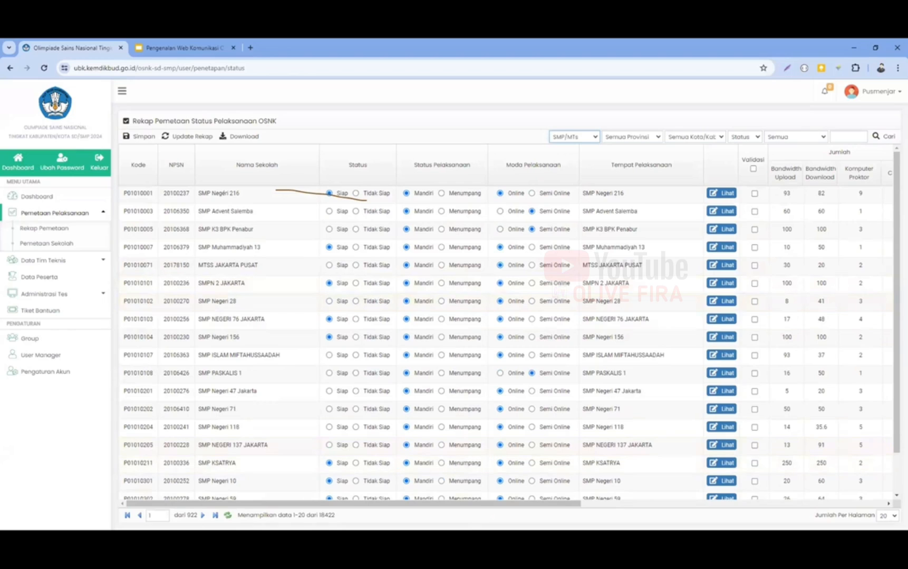
{"action": "left_click", "coordinate": [788, 136]}
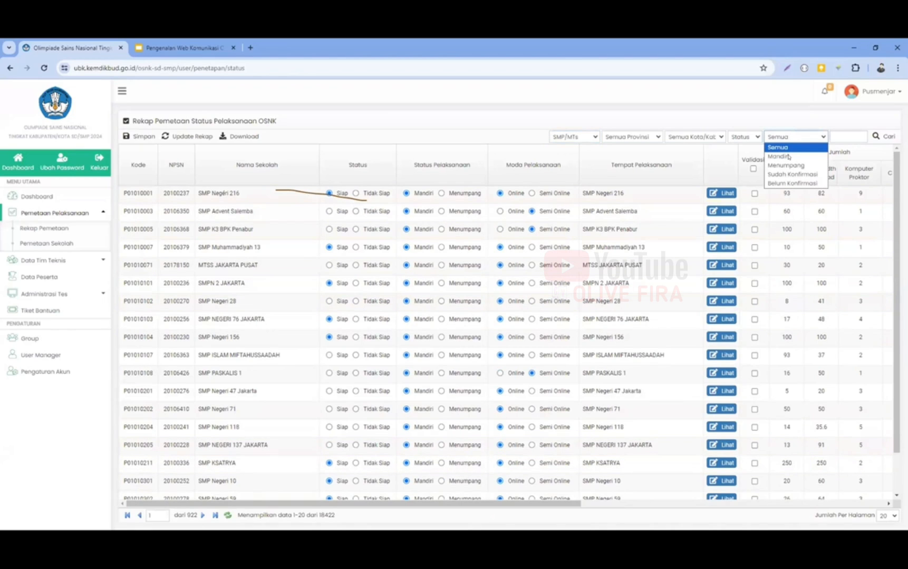
{"action": "left_click", "coordinate": [789, 156]}
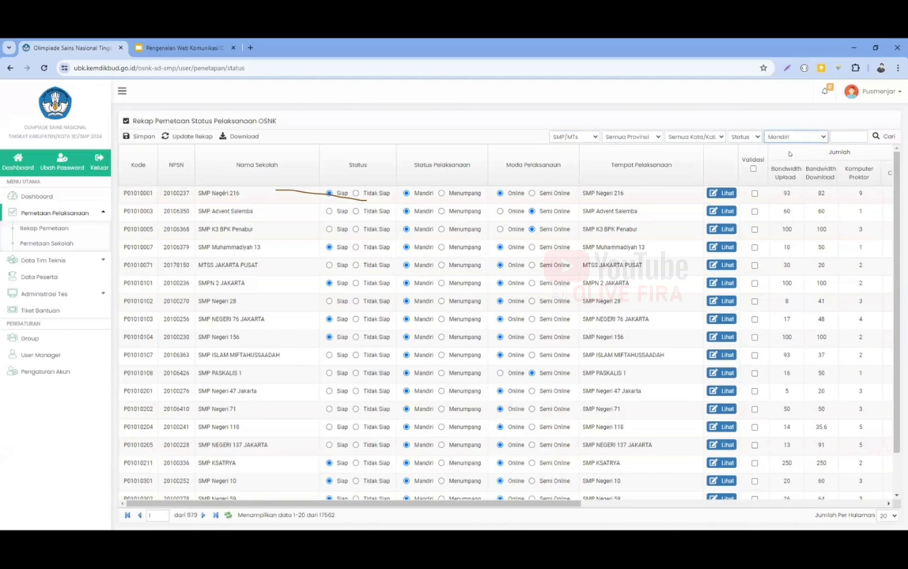
Filter the SMP/MTs recap by Menumpang implementation status, then by Sudah Konfirmasi.
{"action": "key", "text": "alt+Down"}
{"action": "left_click", "coordinate": [787, 165]}
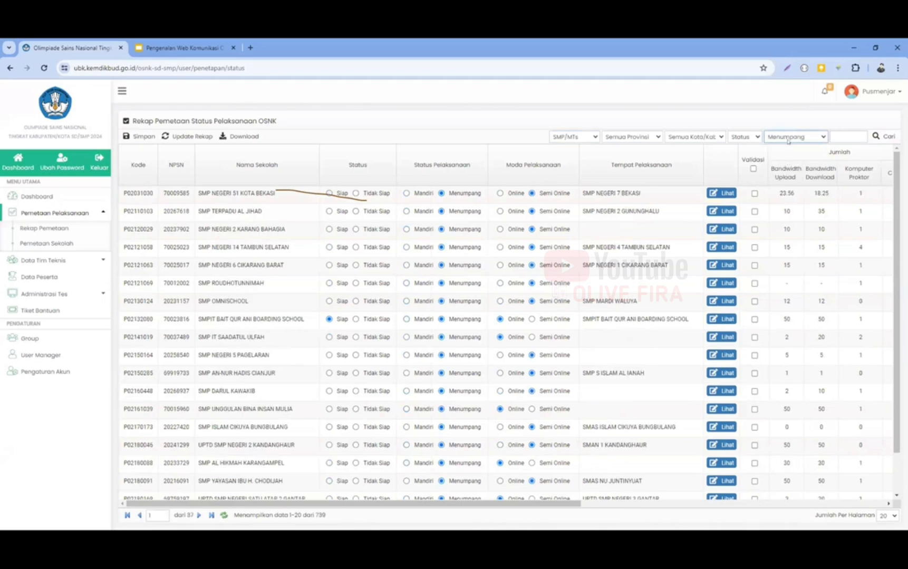
{"action": "left_click", "coordinate": [784, 136]}
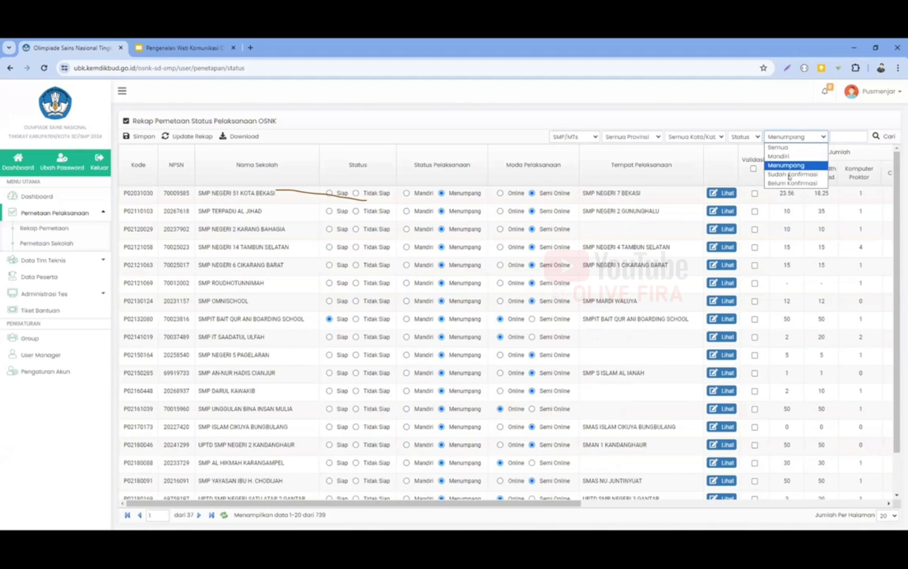
{"action": "left_click", "coordinate": [790, 175]}
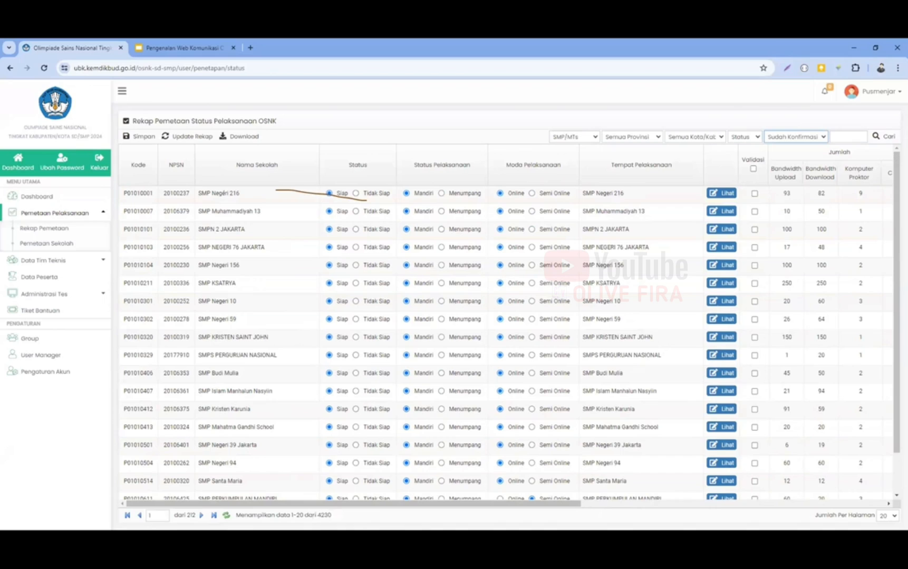
Filter the confirmed schools to SD/MI level in Jawa Barat province and Kota Bogor.
{"action": "left_click", "coordinate": [585, 156]}
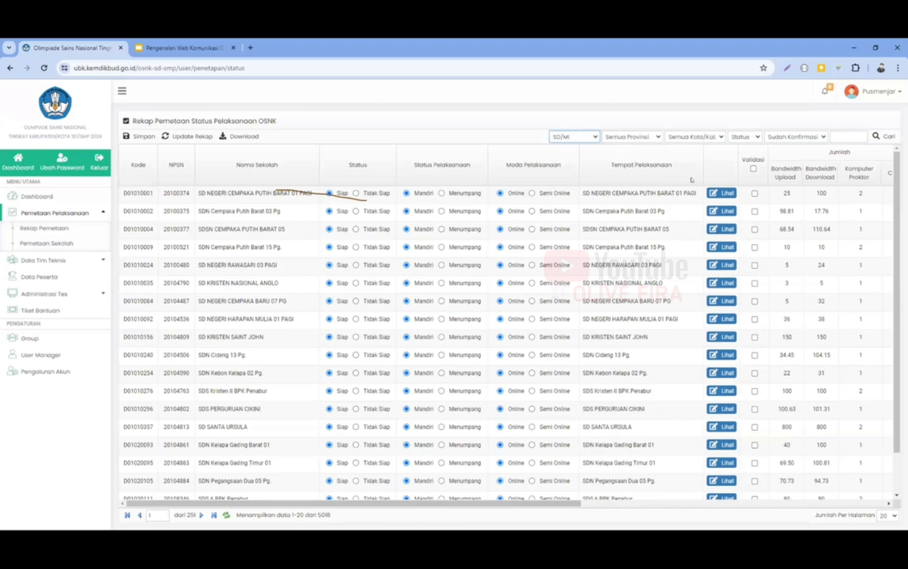
{"action": "left_click", "coordinate": [633, 138]}
{"action": "left_click", "coordinate": [627, 166]}
{"action": "left_click", "coordinate": [695, 137]}
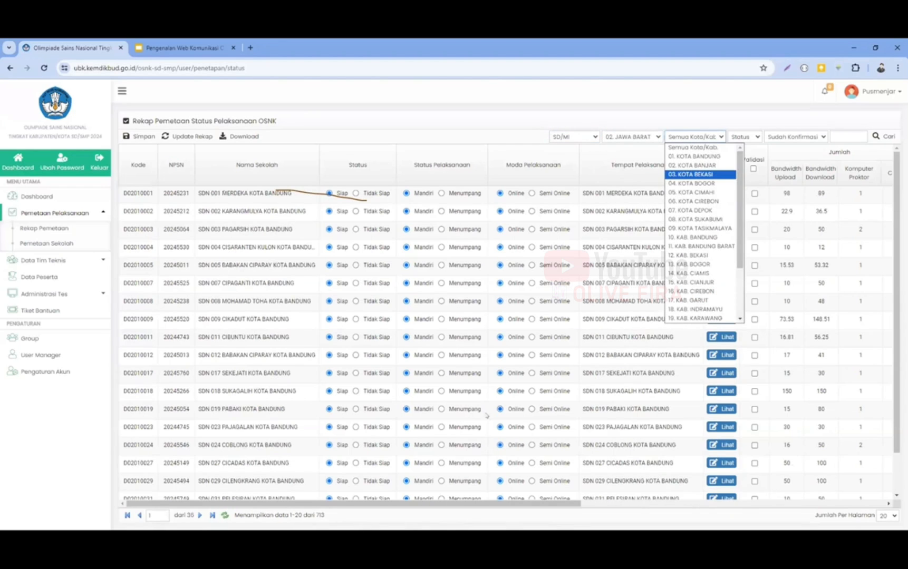
{"action": "left_click", "coordinate": [693, 176]}
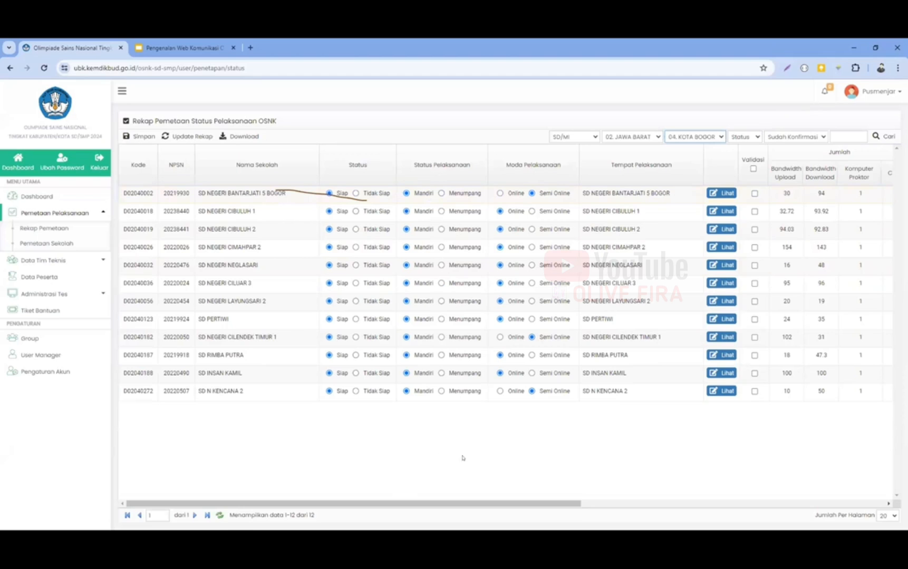
Check the Tempat Pelaksanaan details of SD Negeri Cibuluh 1, then mark all listed Kota Bogor schools as validated.
{"action": "left_click", "coordinate": [722, 211]}
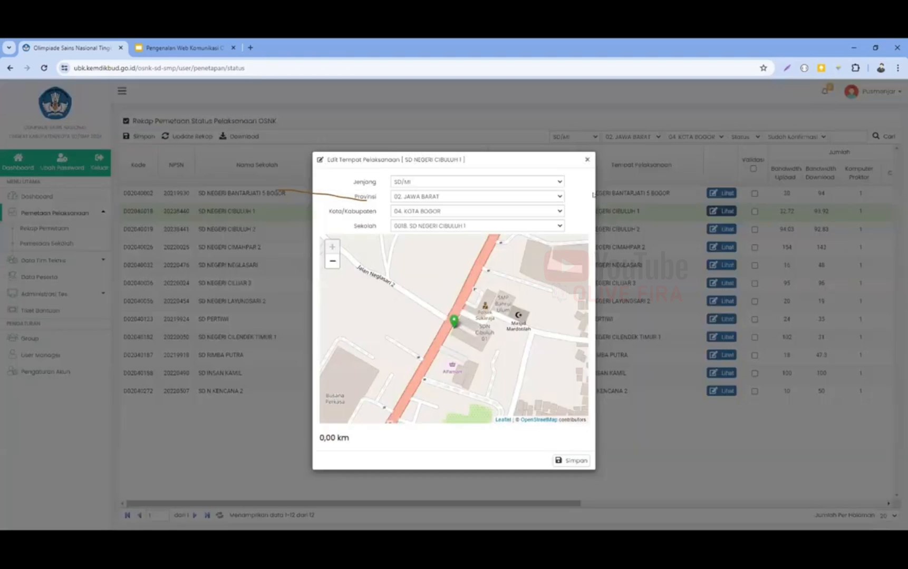
{"action": "left_click", "coordinate": [170, 405]}
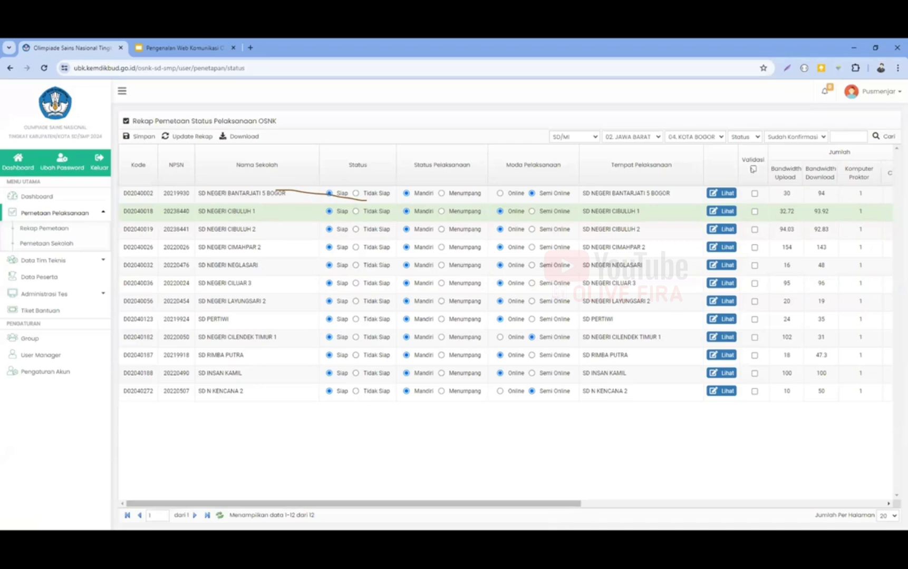
{"action": "left_click", "coordinate": [753, 169]}
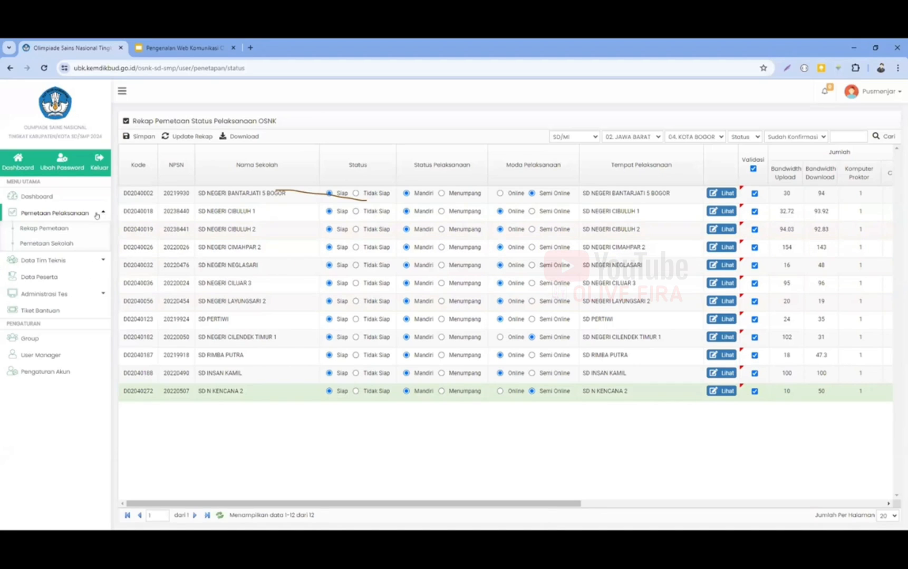
View the Tim Teknis Provinsi and Tim Teknis Kota/Kabupaten officer lists.
{"action": "left_click", "coordinate": [65, 260]}
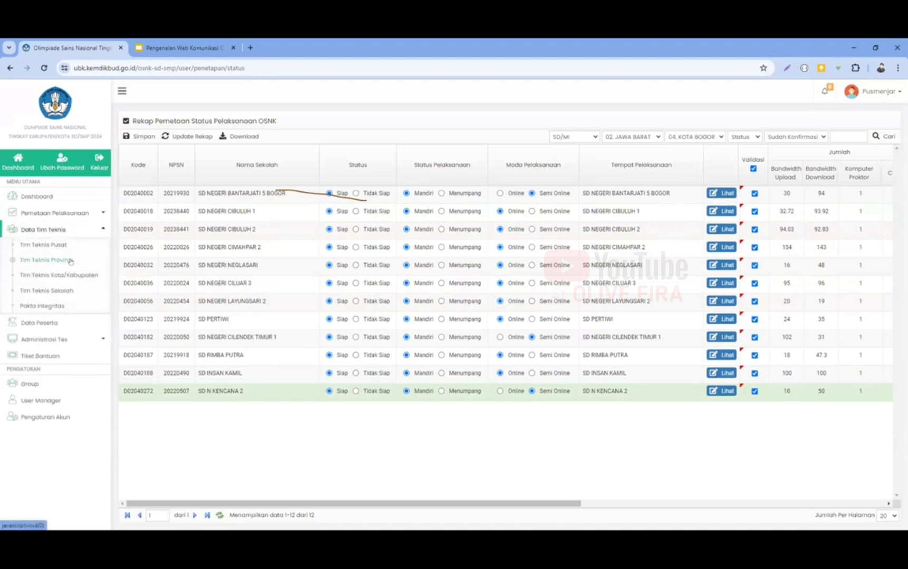
{"action": "left_click", "coordinate": [70, 260]}
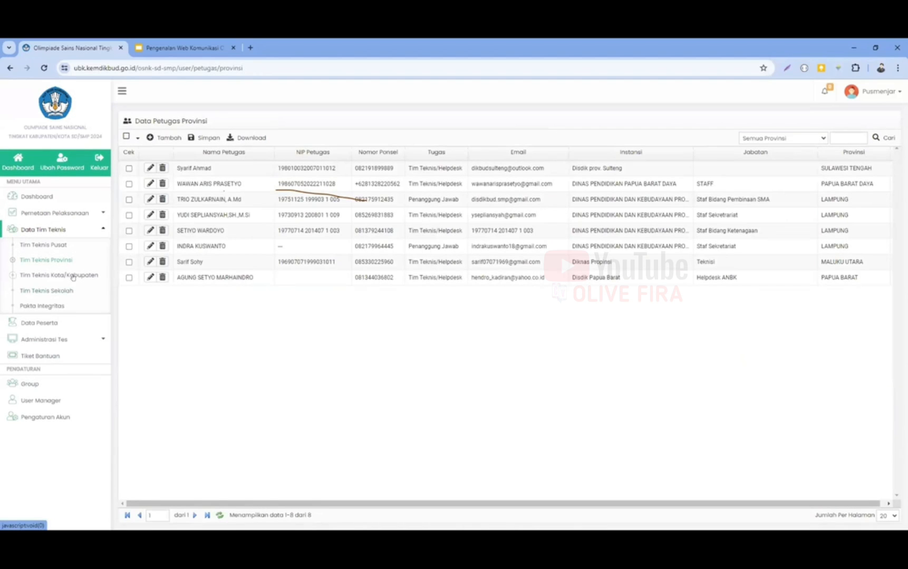
{"action": "left_click", "coordinate": [73, 276]}
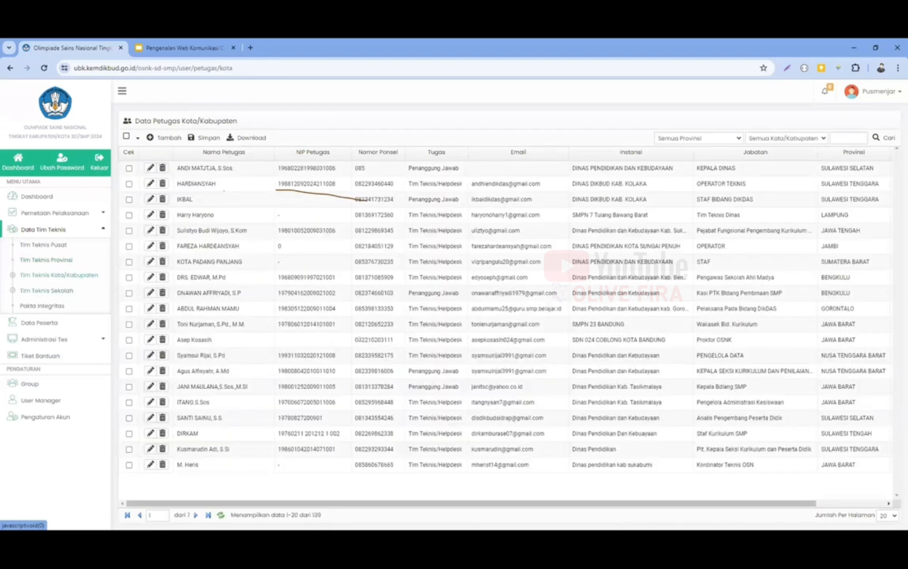
View the Tim Teknis Sekolah data, then preview the first officer's printable Pakta Integritas and return to its list.
{"action": "left_click", "coordinate": [45, 291]}
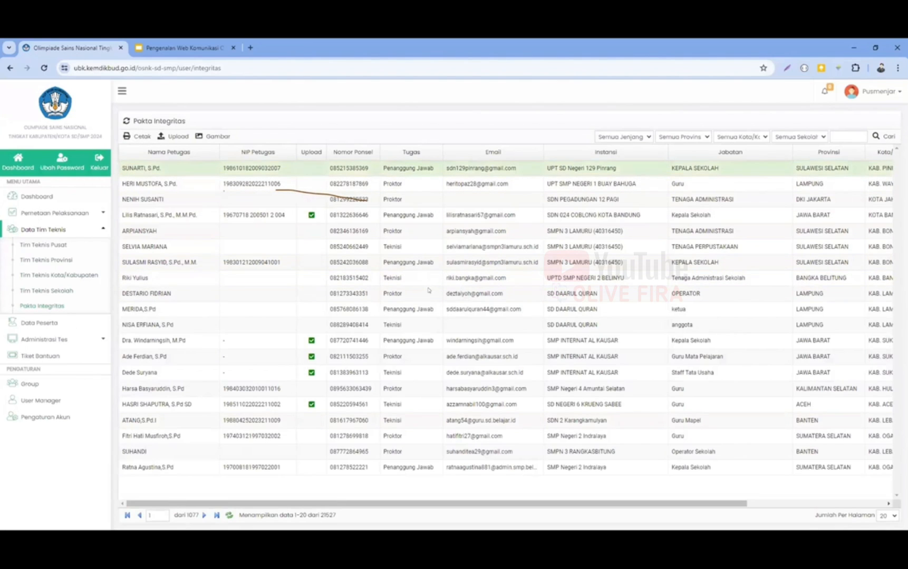
{"action": "left_click", "coordinate": [139, 136]}
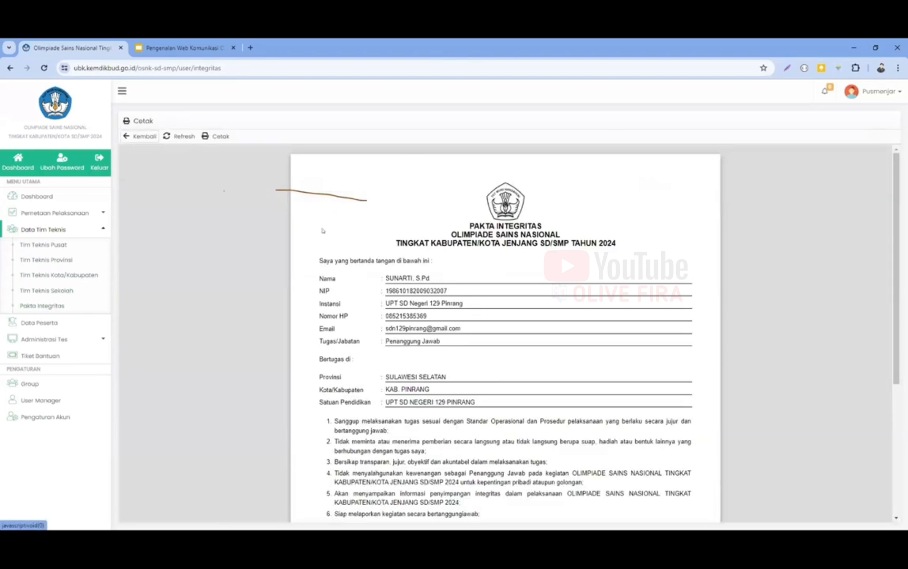
{"action": "left_click", "coordinate": [140, 137]}
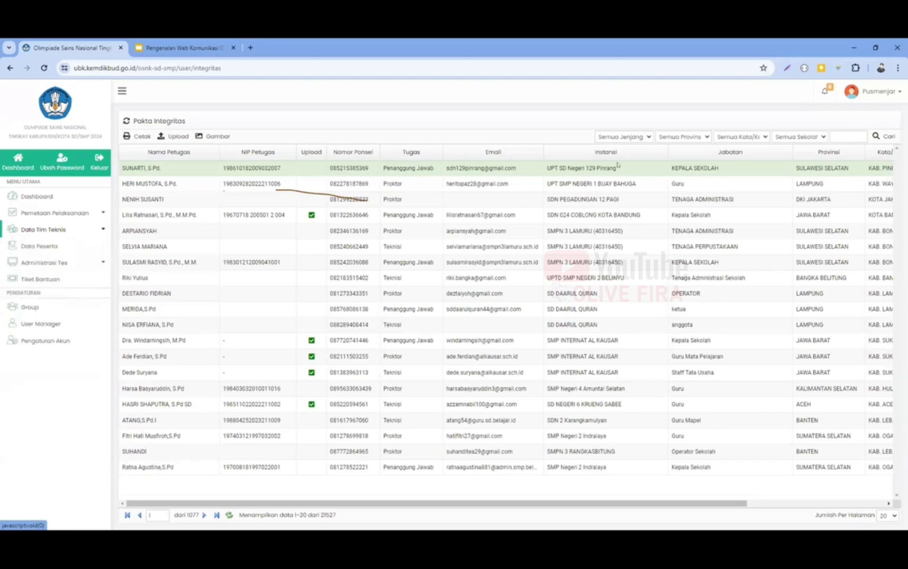
Open Data Peserta and filter the participants by SMP/MTs level and Jawa Barat province.
{"action": "left_click", "coordinate": [39, 246]}
{"action": "left_click", "coordinate": [627, 137]}
{"action": "left_click", "coordinate": [620, 166]}
{"action": "left_click", "coordinate": [678, 137]}
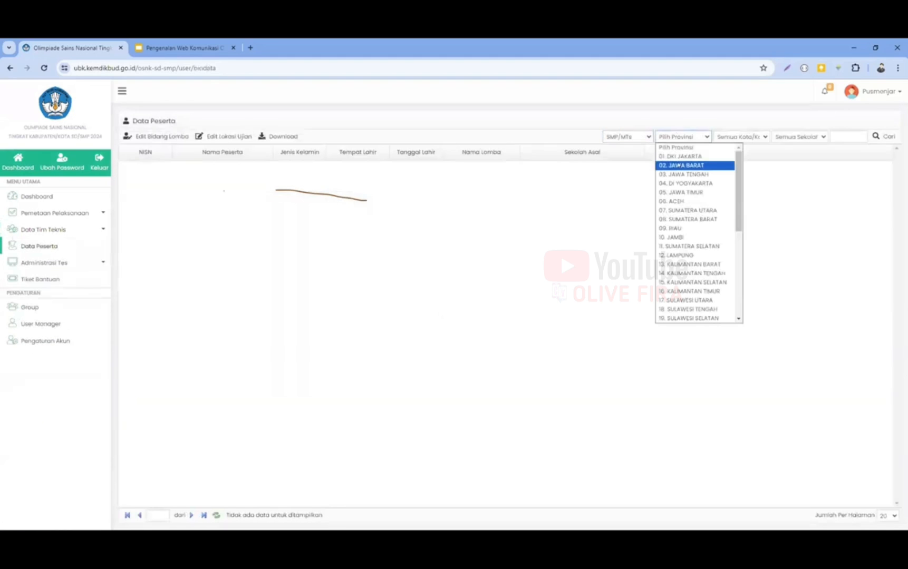
{"action": "left_click", "coordinate": [680, 165]}
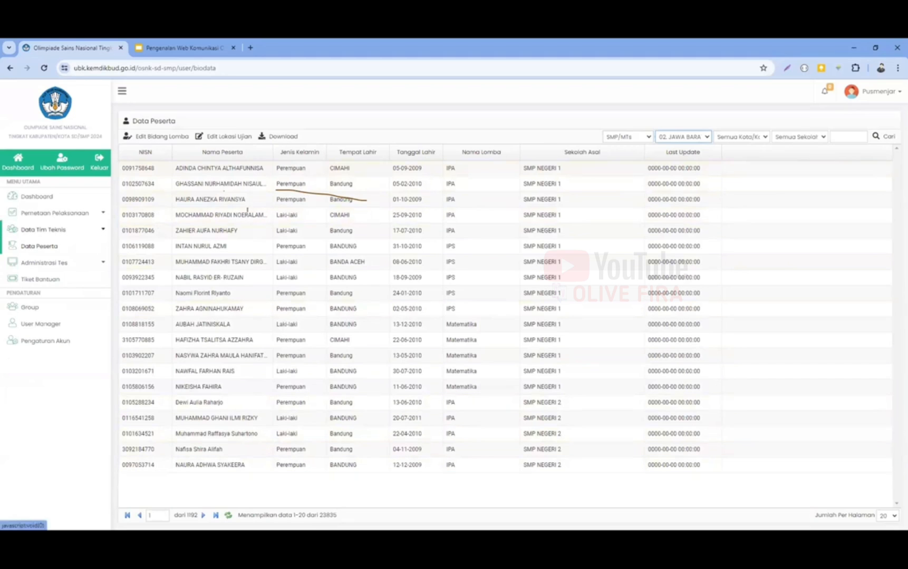
Open the Komputer Proktor data under Administrasi Tes and set the level filter to SMP/MTs.
{"action": "left_click", "coordinate": [52, 262]}
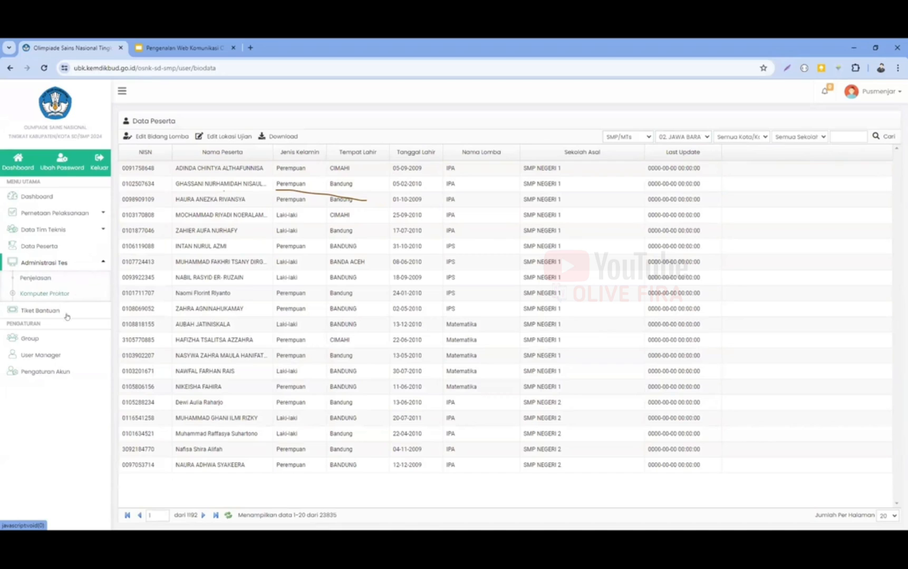
{"action": "left_click", "coordinate": [84, 293]}
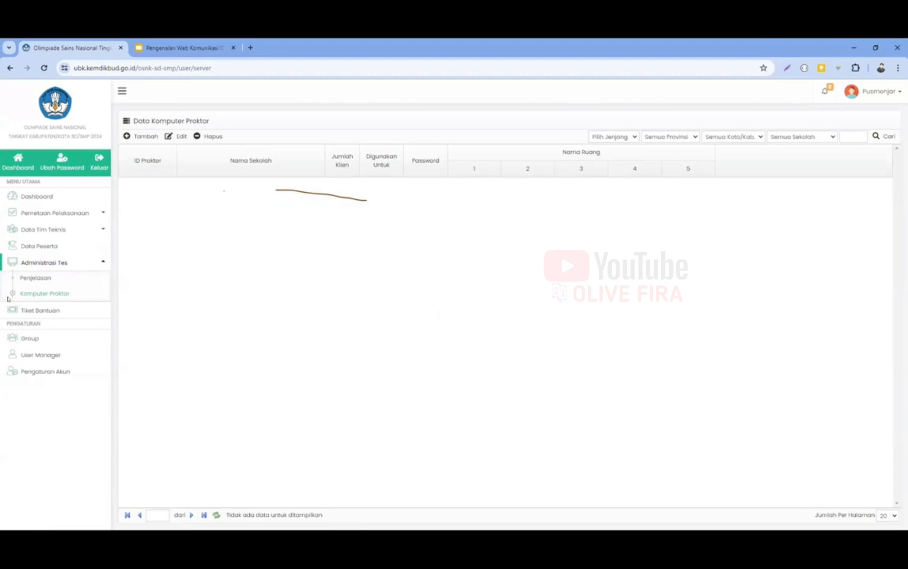
{"action": "left_click", "coordinate": [610, 138]}
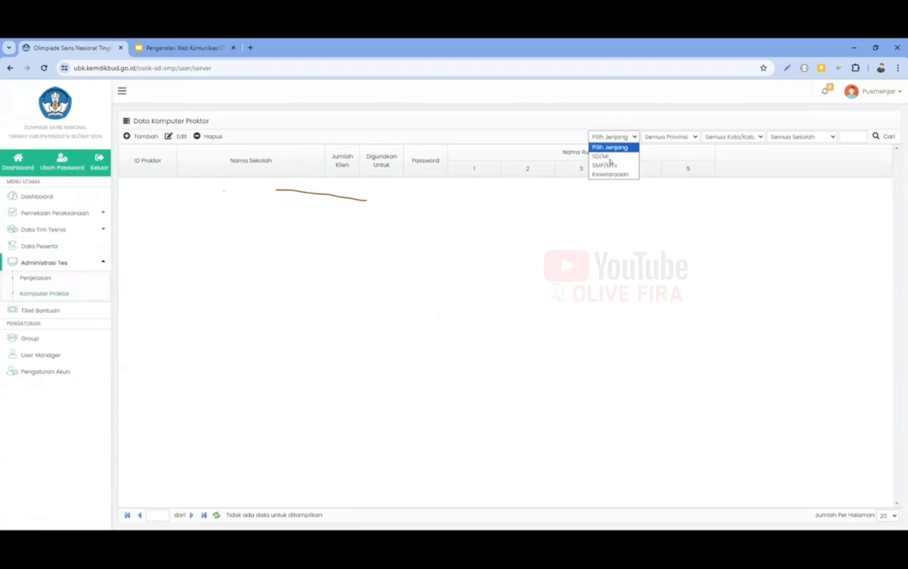
{"action": "left_click", "coordinate": [610, 157]}
{"action": "left_click", "coordinate": [613, 137]}
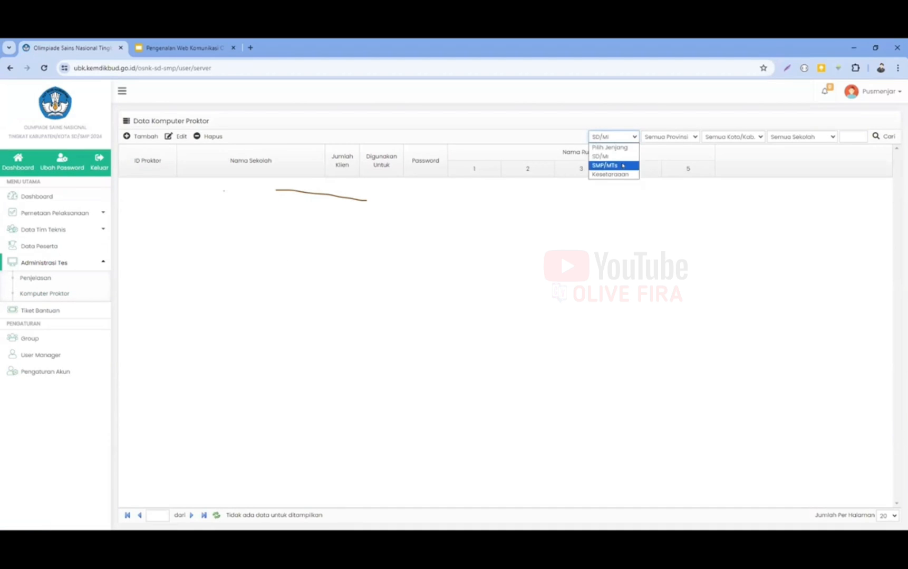
{"action": "left_click", "coordinate": [606, 165]}
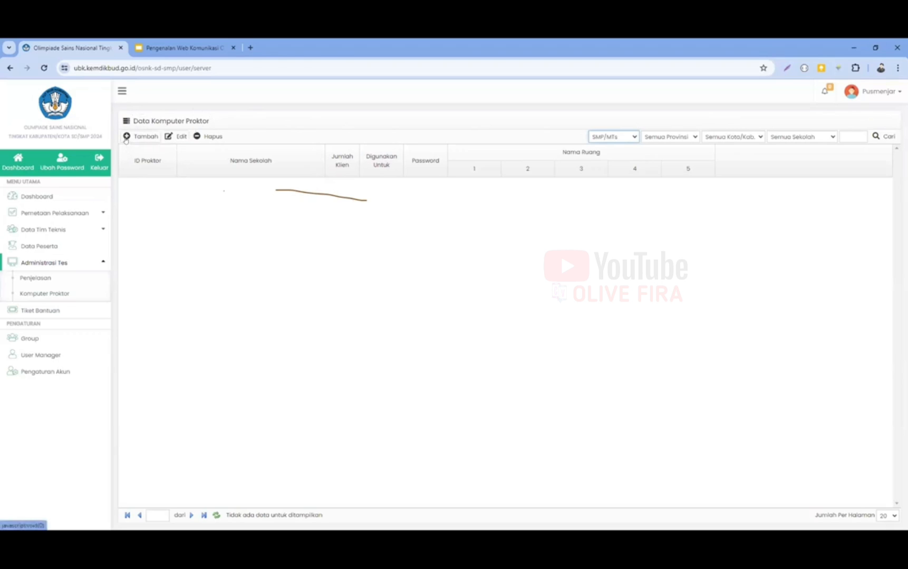
Try to add a proctor computer without choosing a school, then select DKI Jakarta, Kota Jakarta and SMP Negeri 216.
{"action": "left_click", "coordinate": [125, 137]}
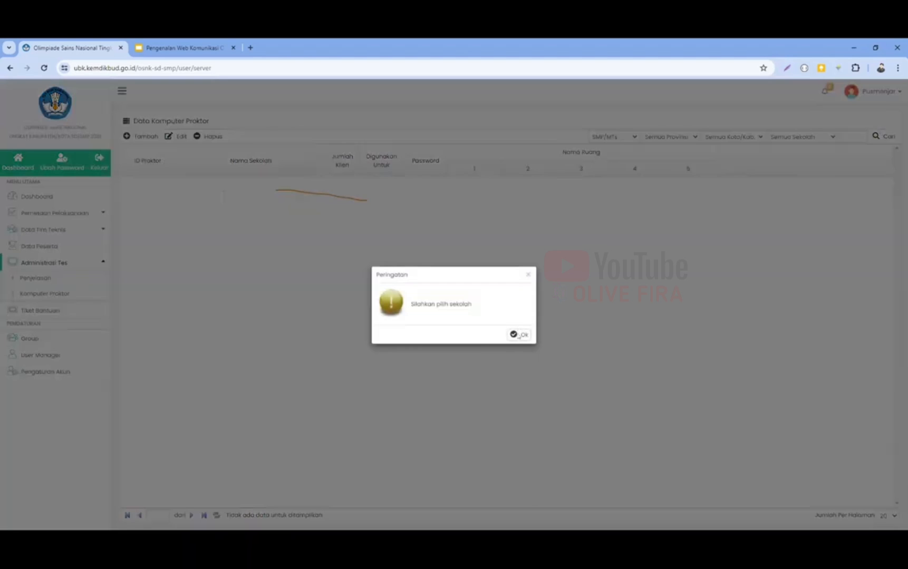
{"action": "left_click", "coordinate": [519, 335]}
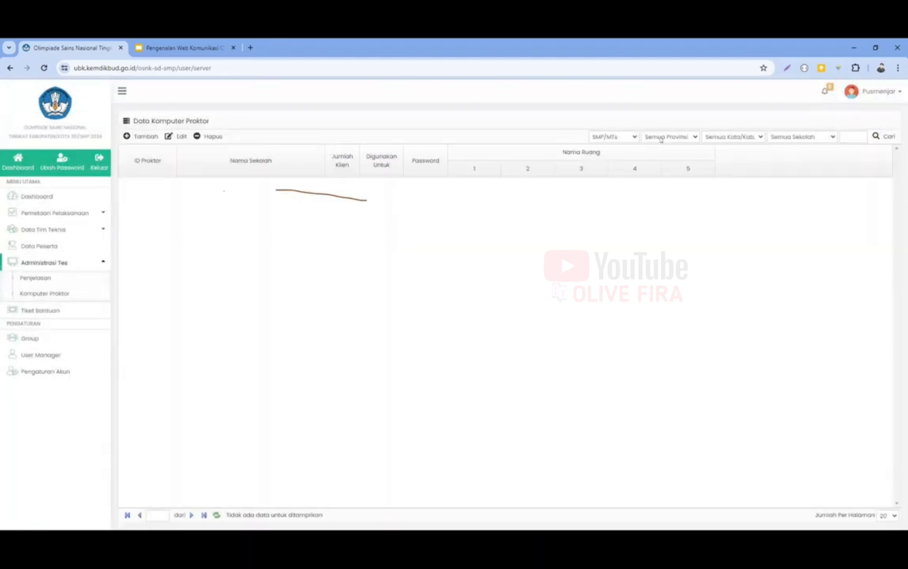
{"action": "left_click", "coordinate": [669, 137]}
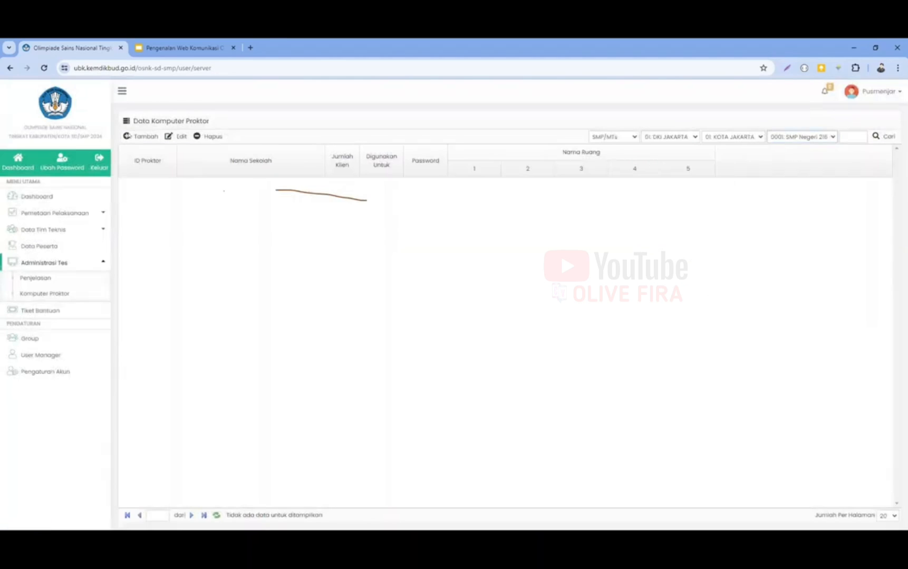
Open a new proctor computer form, set Digunakan Untuk to 1 Ruang, and close the form without saving.
{"action": "left_click", "coordinate": [136, 136]}
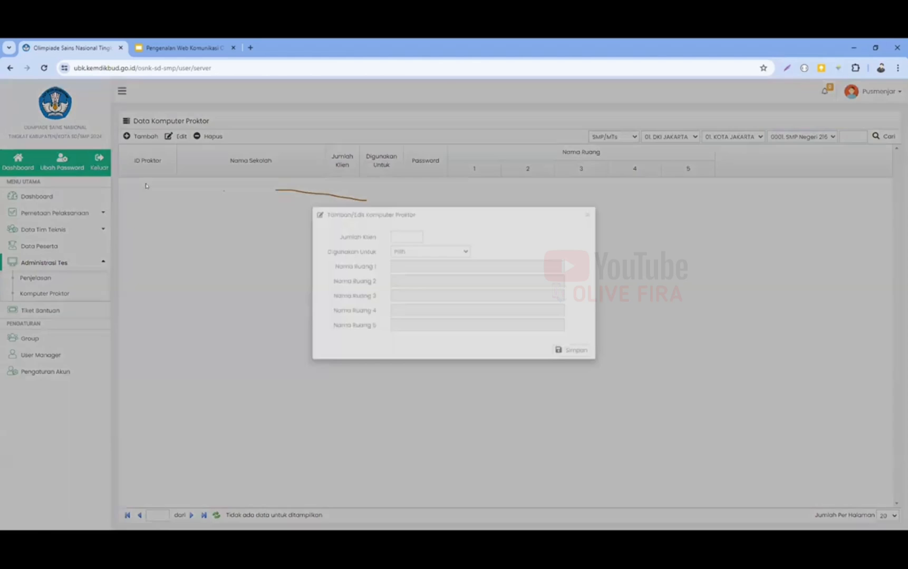
{"action": "left_click", "coordinate": [405, 258]}
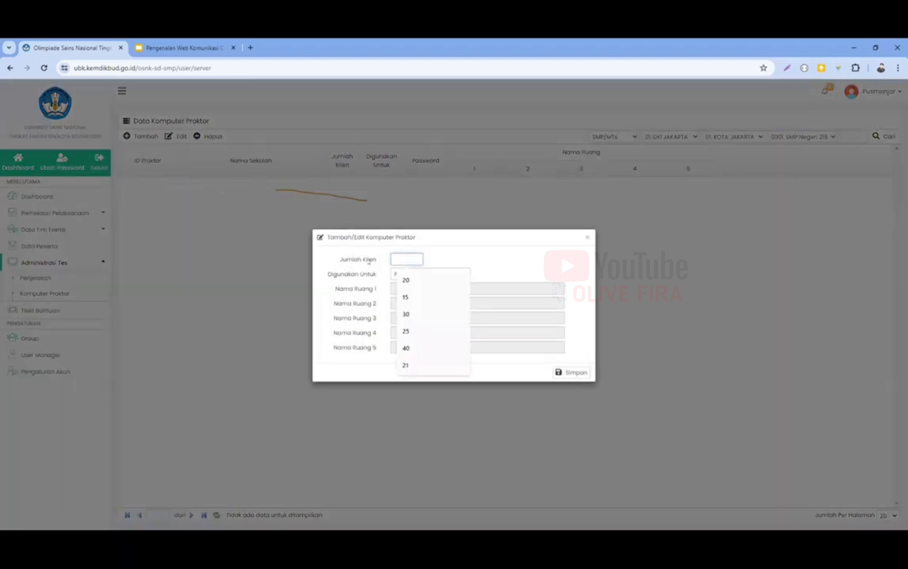
{"action": "left_click", "coordinate": [312, 278]}
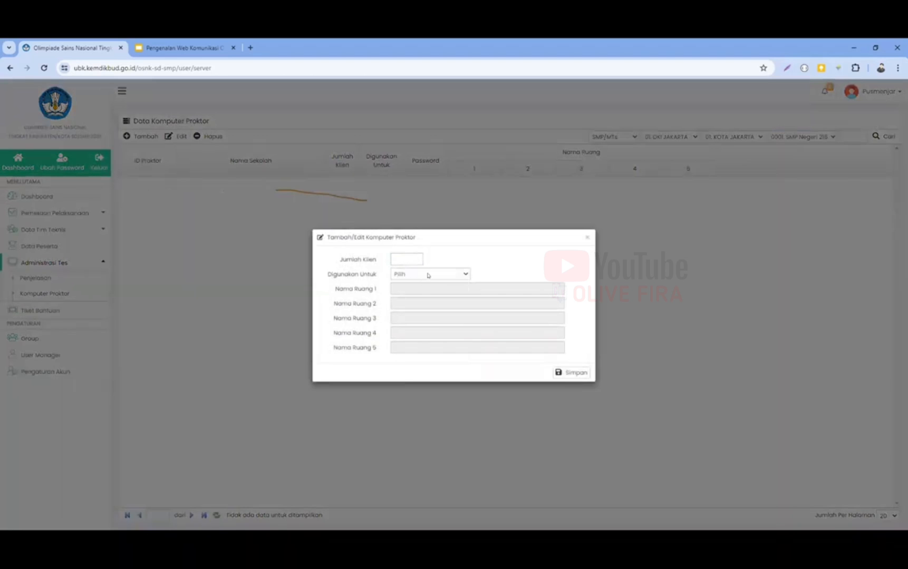
{"action": "left_click", "coordinate": [428, 275]}
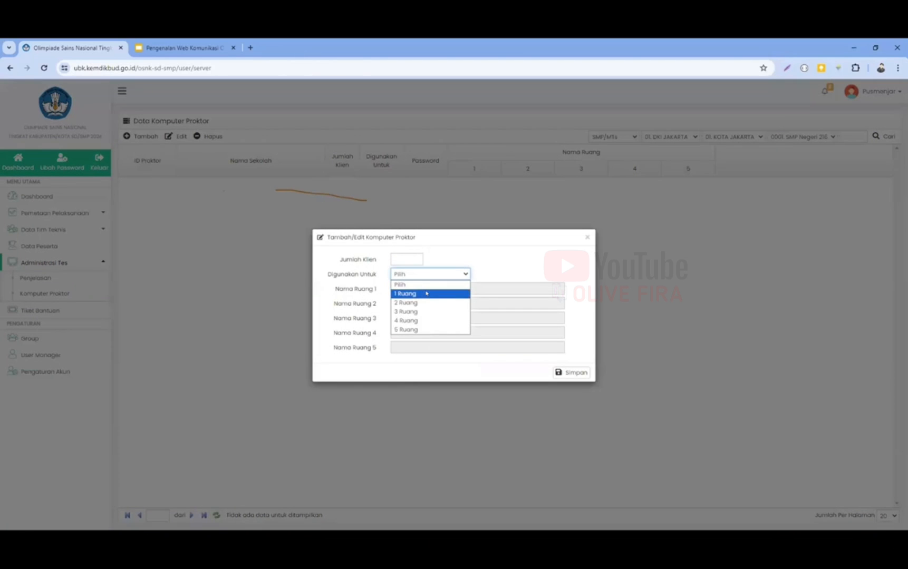
{"action": "left_click", "coordinate": [427, 293]}
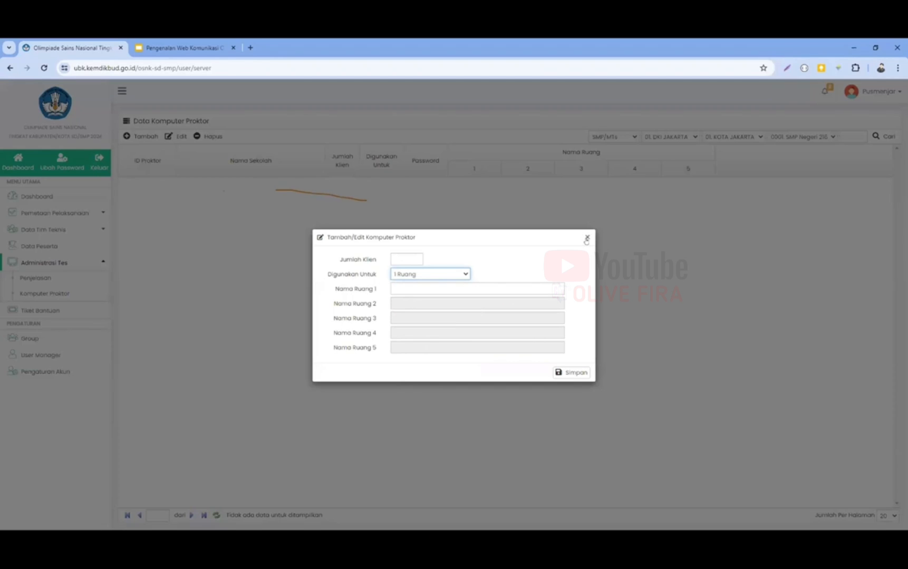
{"action": "left_click", "coordinate": [587, 238]}
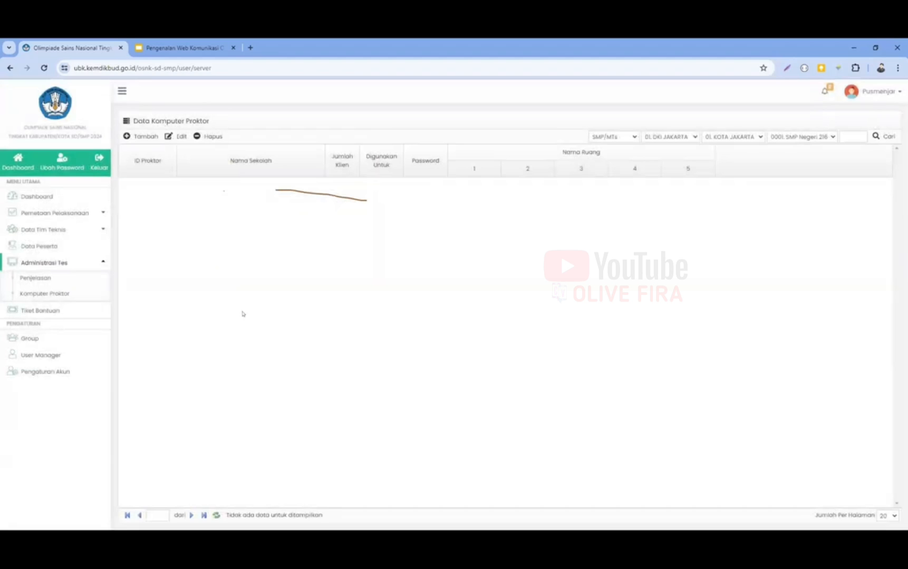